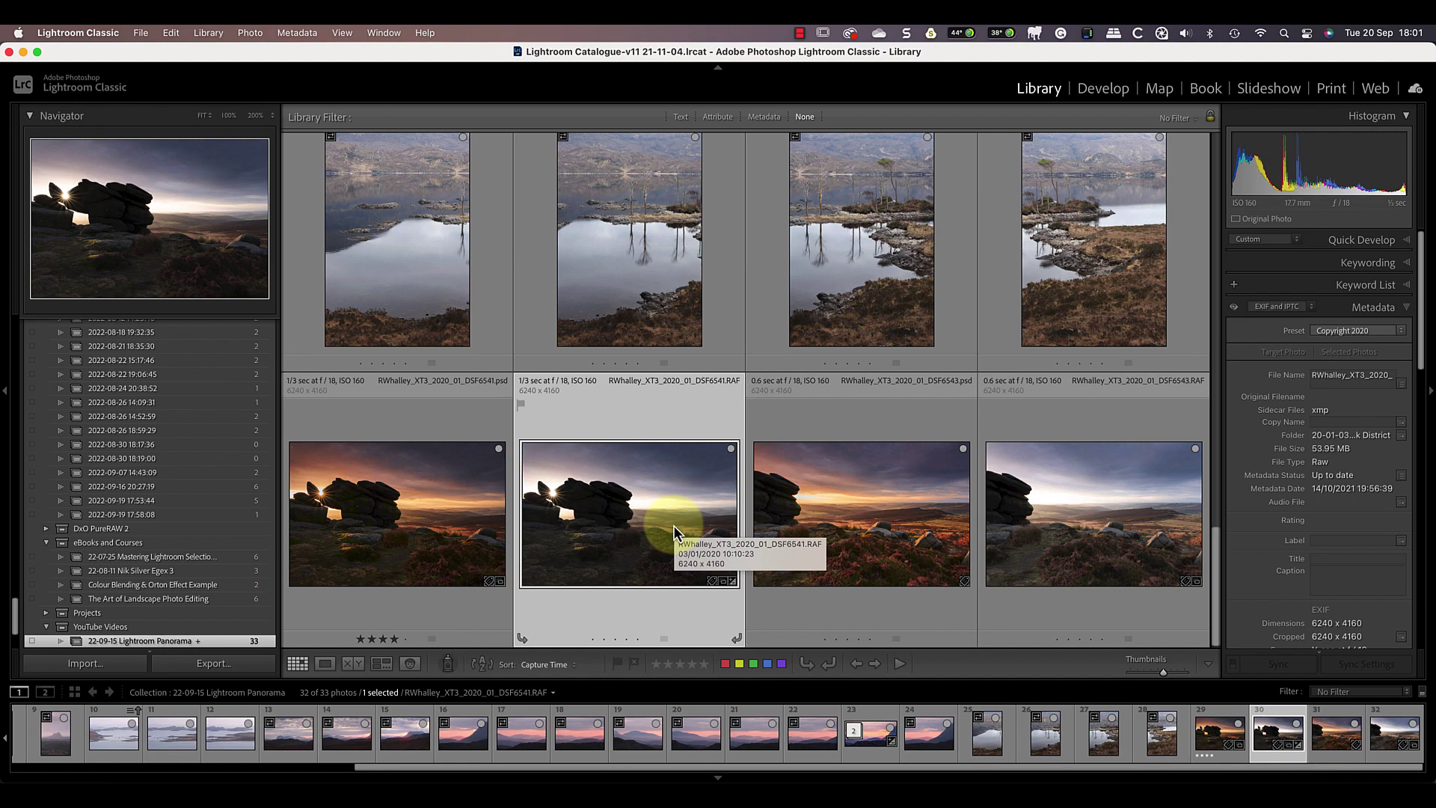
Select the first and third sunset rock photos in the Library grid.
left_click(402, 519)
left_click(858, 488, "super")
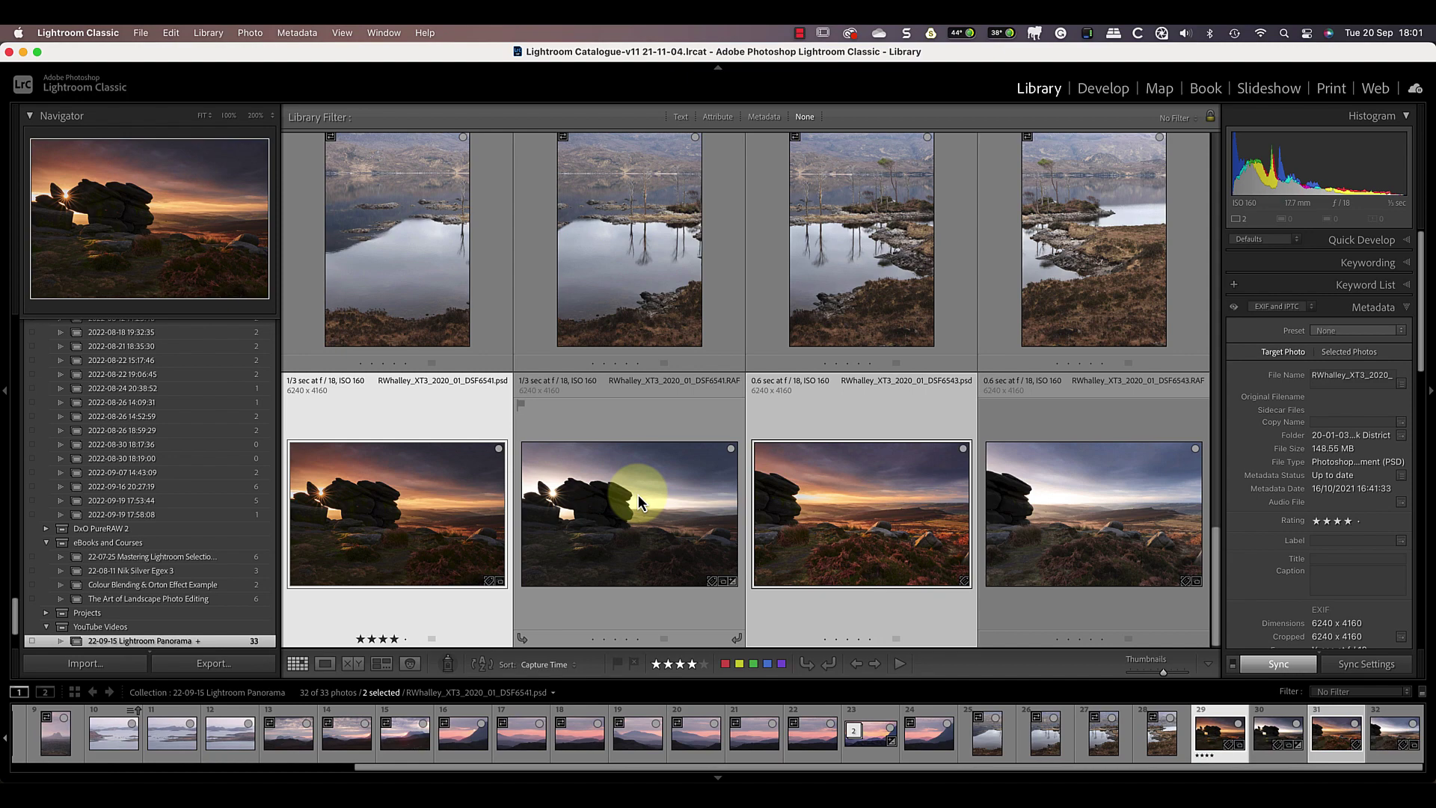
Open Photo Merge > Panorama on the two selected rock photos to get the merge preview.
left_click(250, 33)
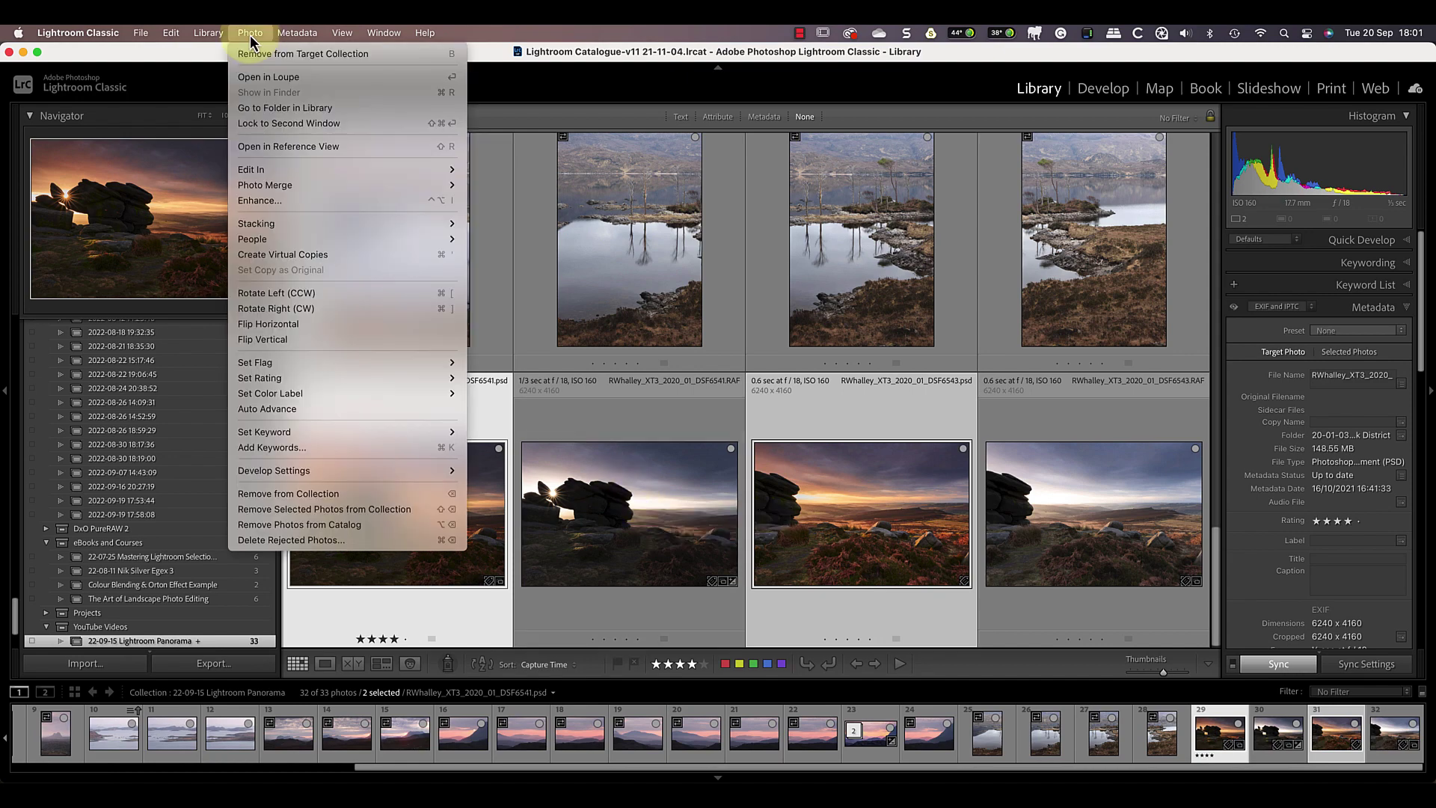
left_click(301, 187)
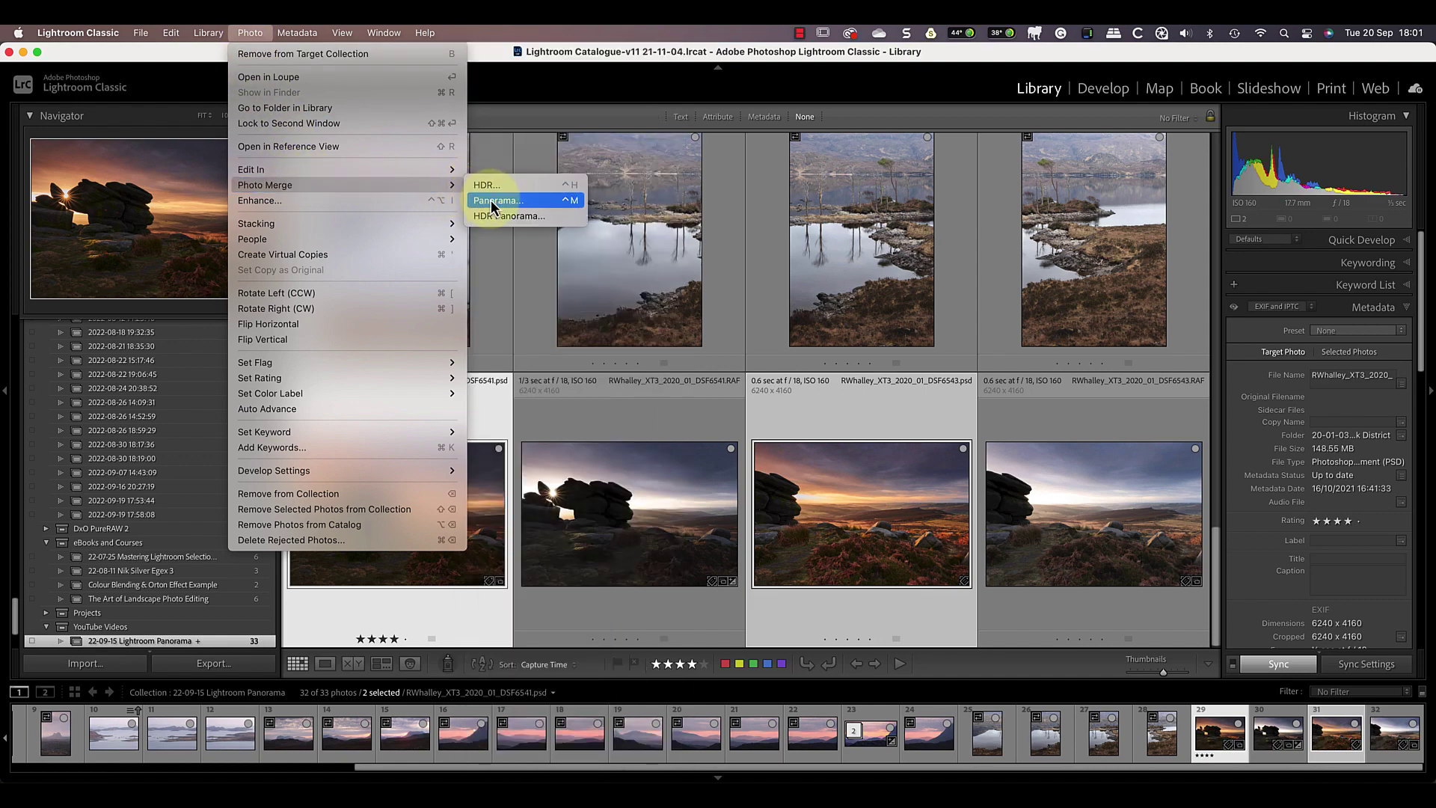
right_click(492, 469)
mouse_move(515, 420)
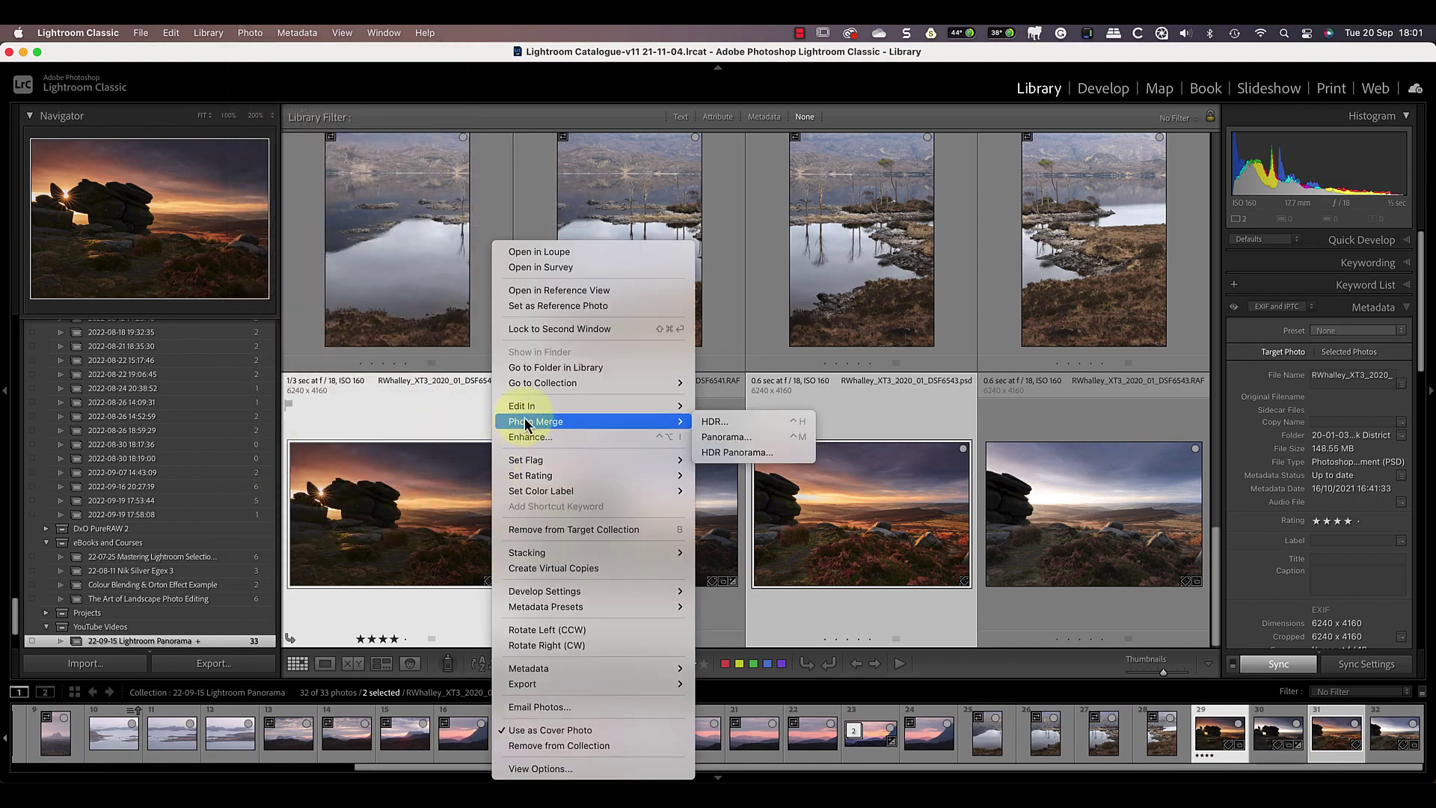
left_click(711, 441)
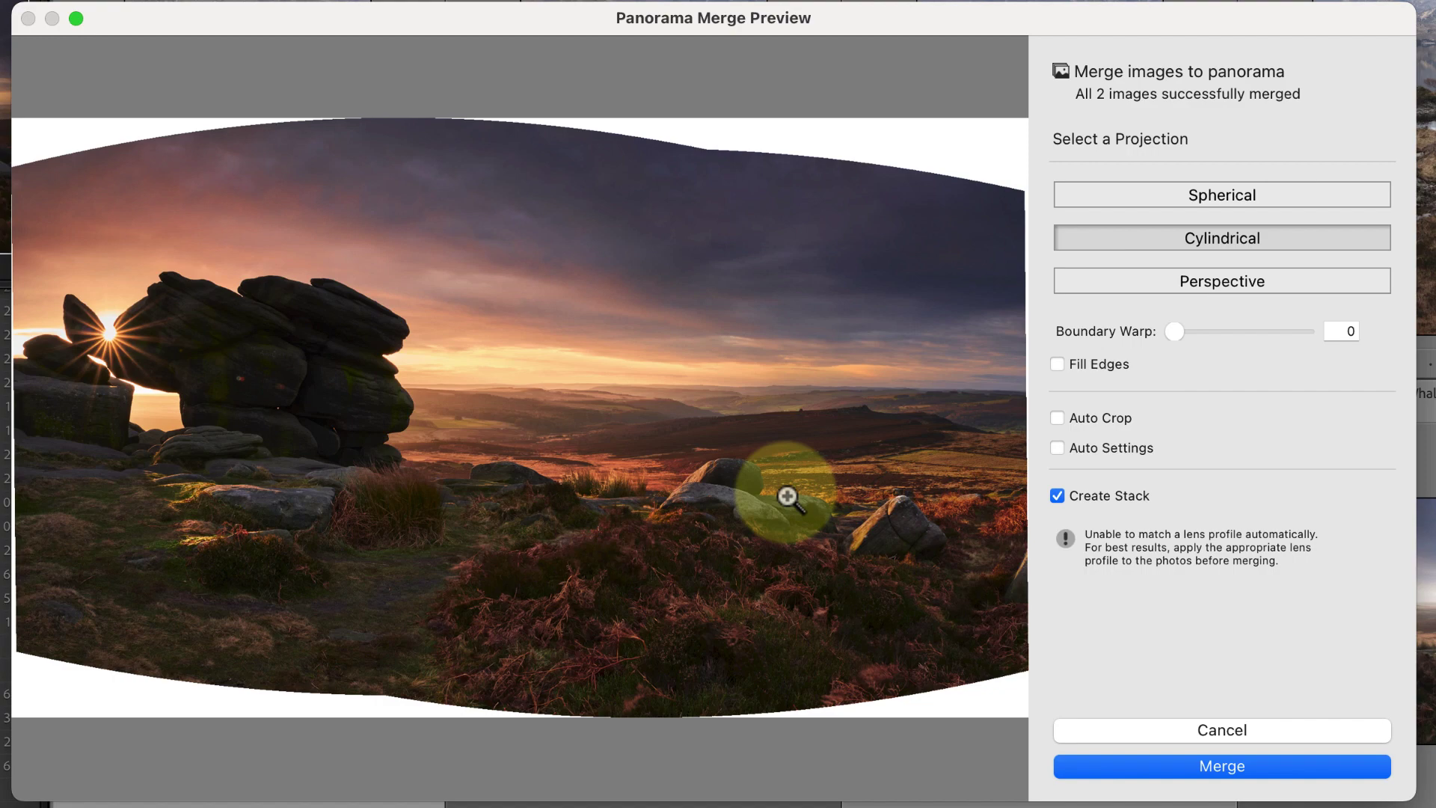
Switch the panorama preview to Perspective projection.
left_click(1153, 284)
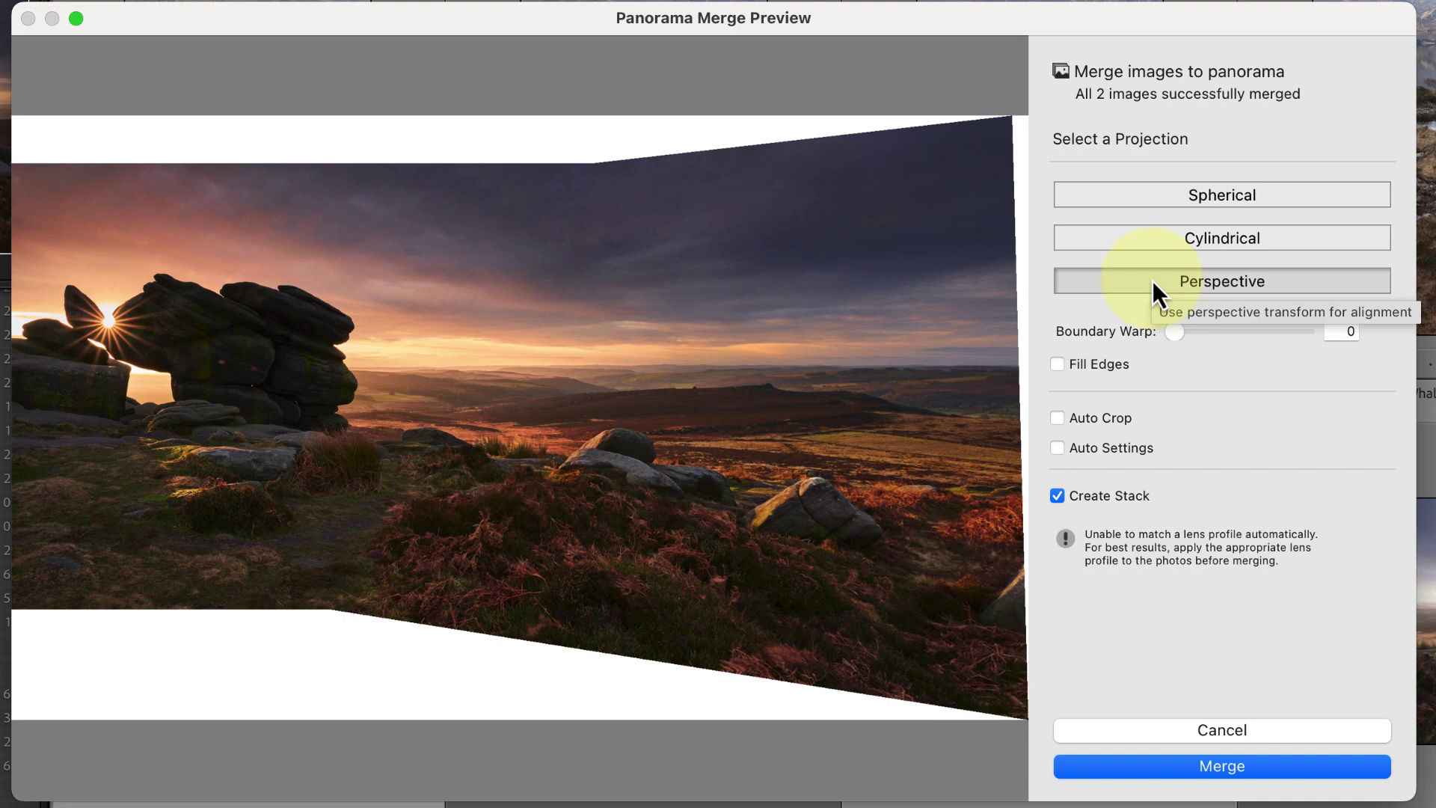
Alternate between Spherical and Cylindrical projections twice, ending on Cylindrical.
left_click(1134, 193)
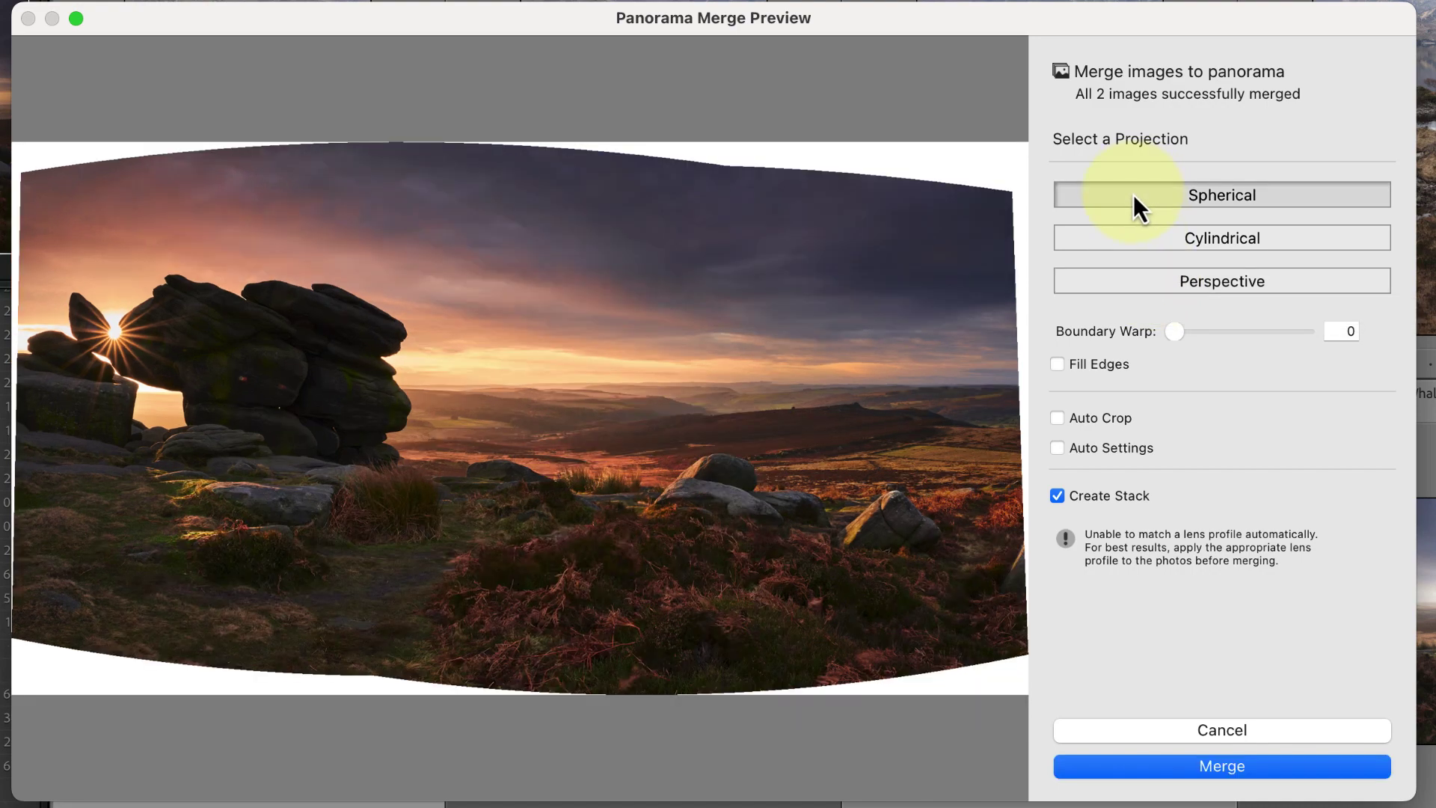
left_click(1136, 247)
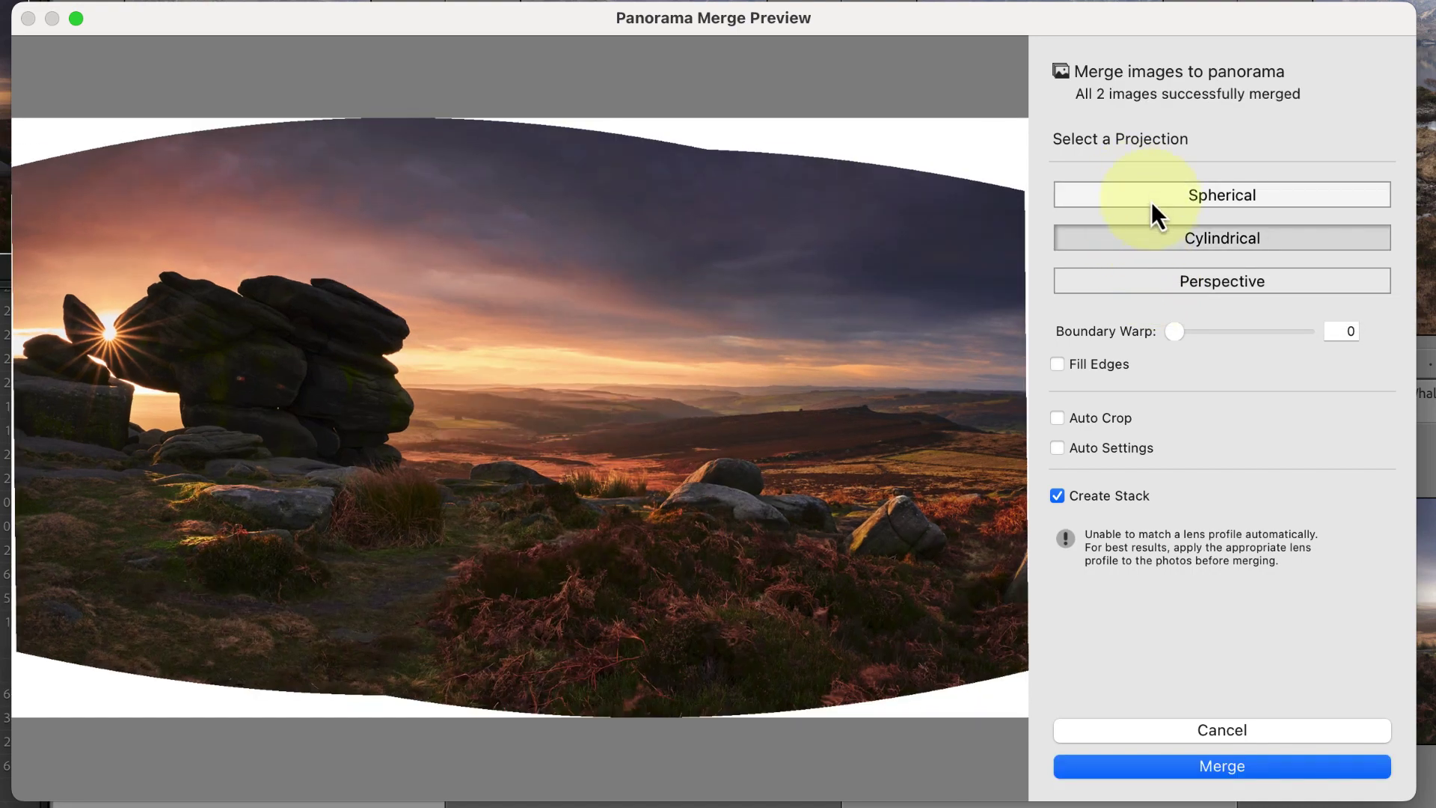
left_click(1152, 194)
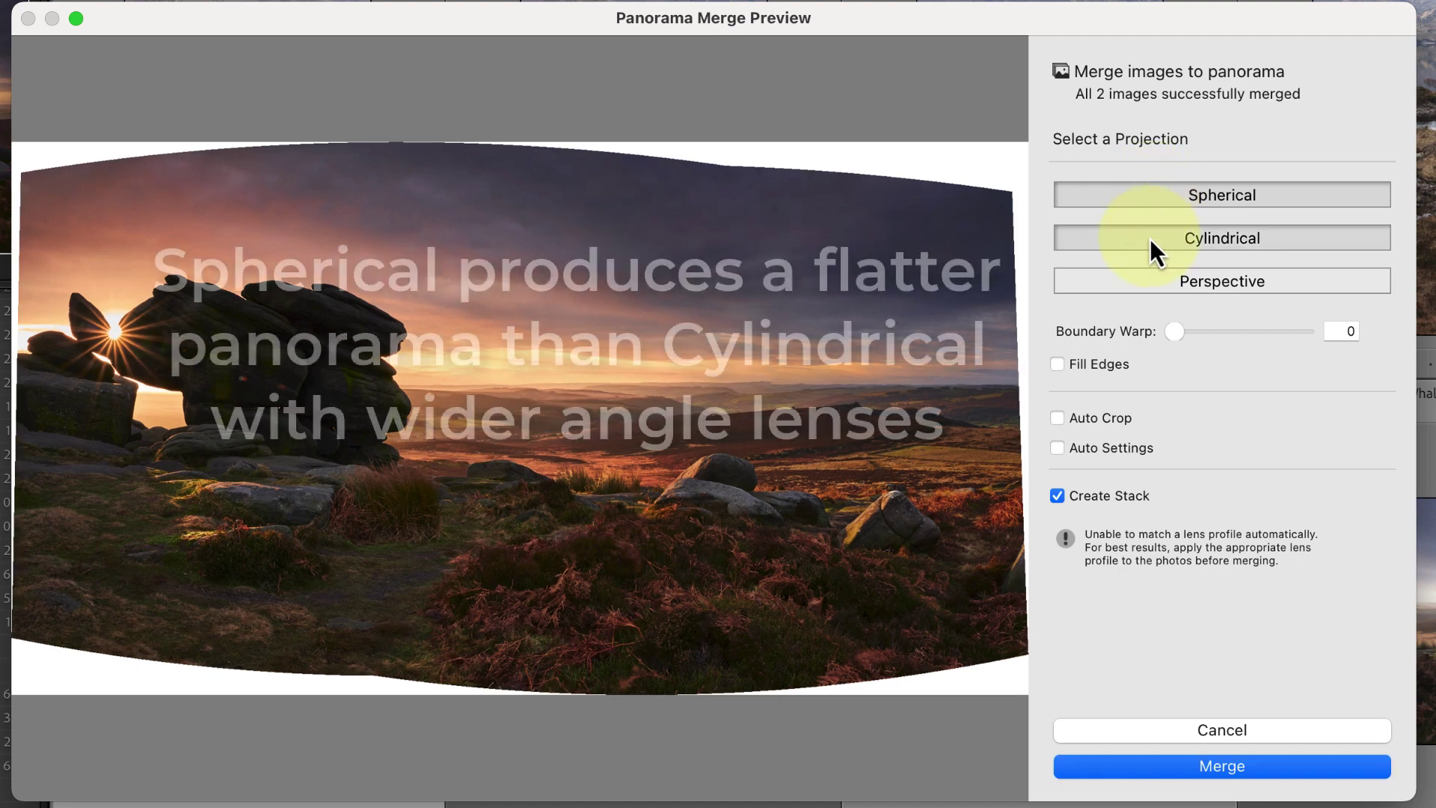
left_click(1151, 240)
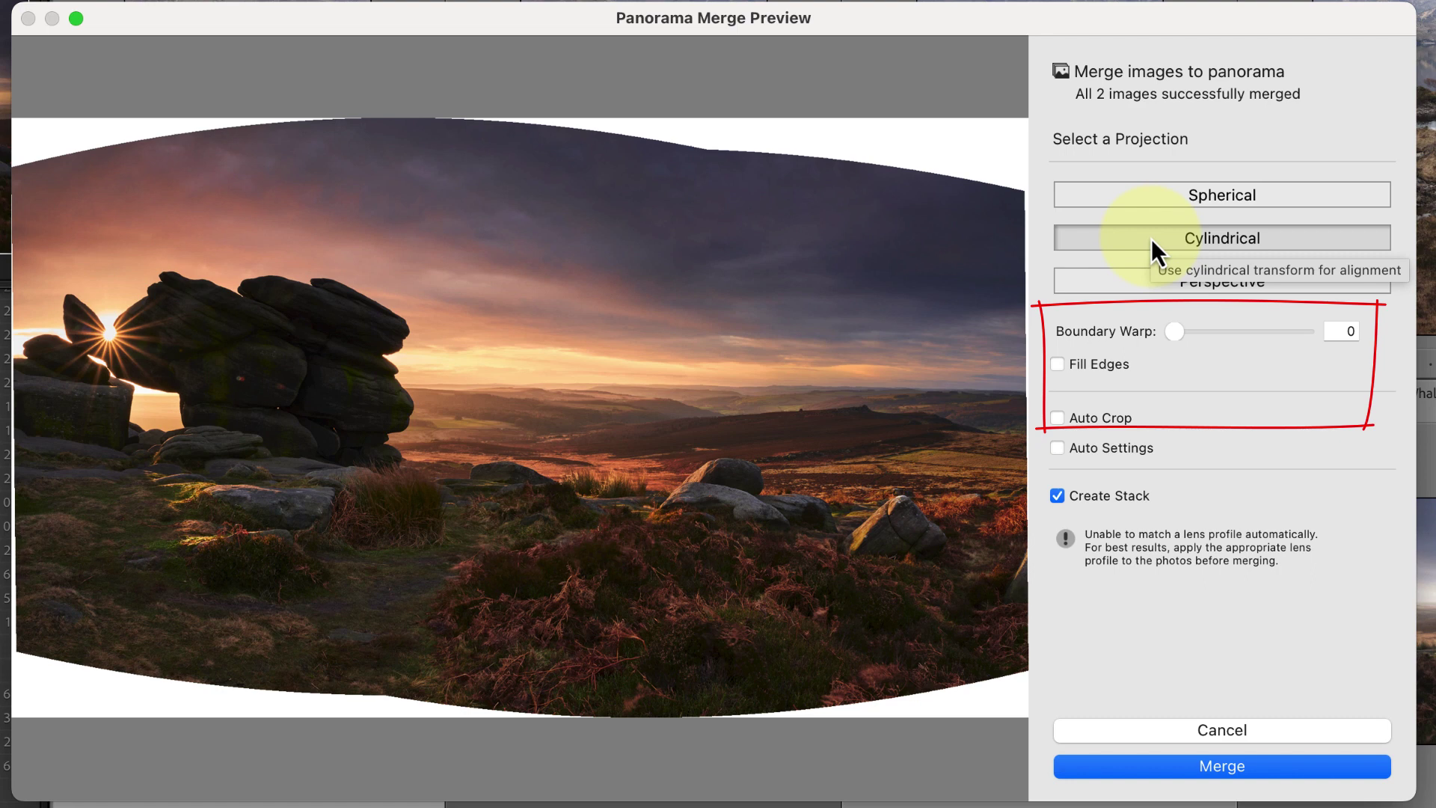
Enable Auto Crop, preview Spherical, Cylindrical and Perspective, then return to Cylindrical.
left_click(1056, 418)
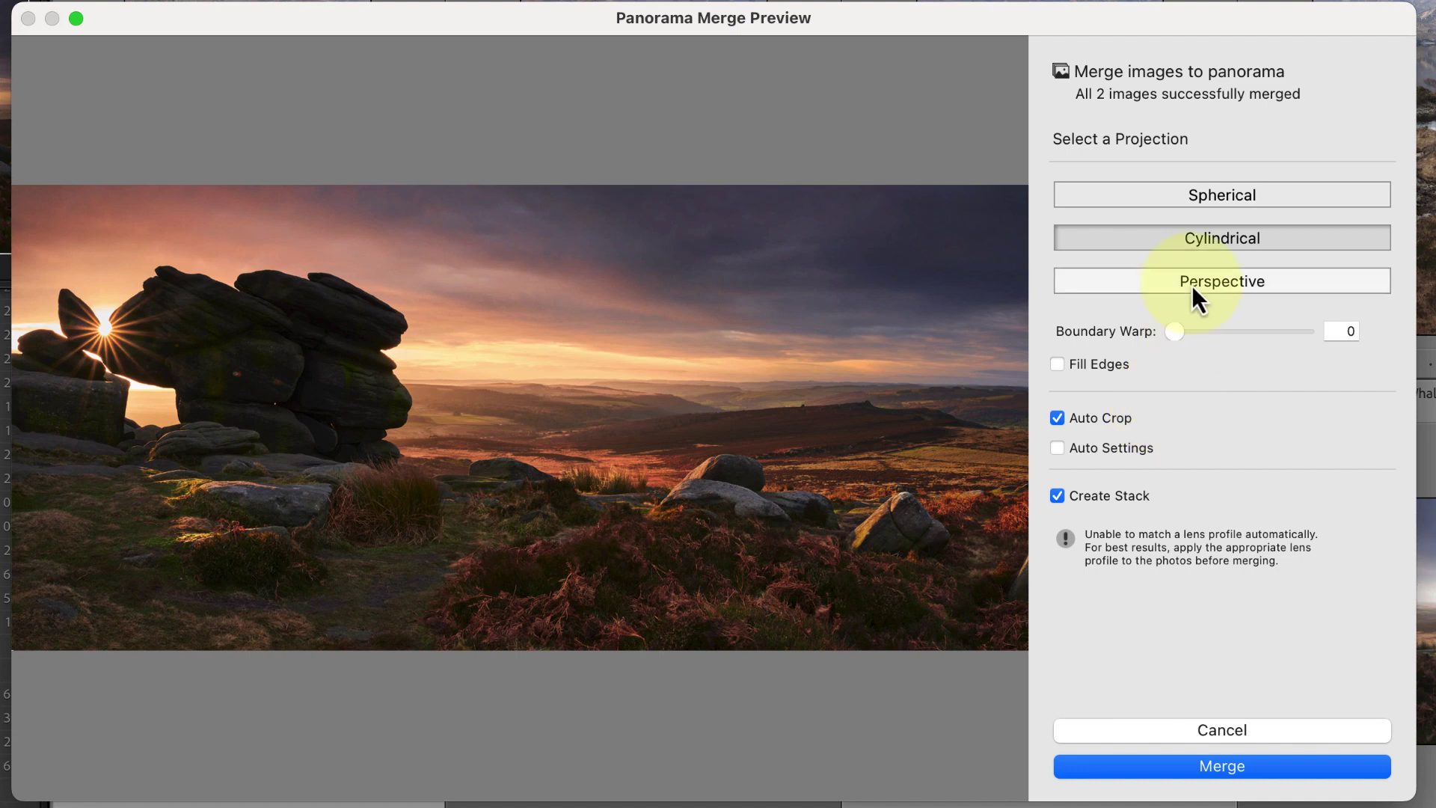
left_click(1196, 201)
left_click(1206, 240)
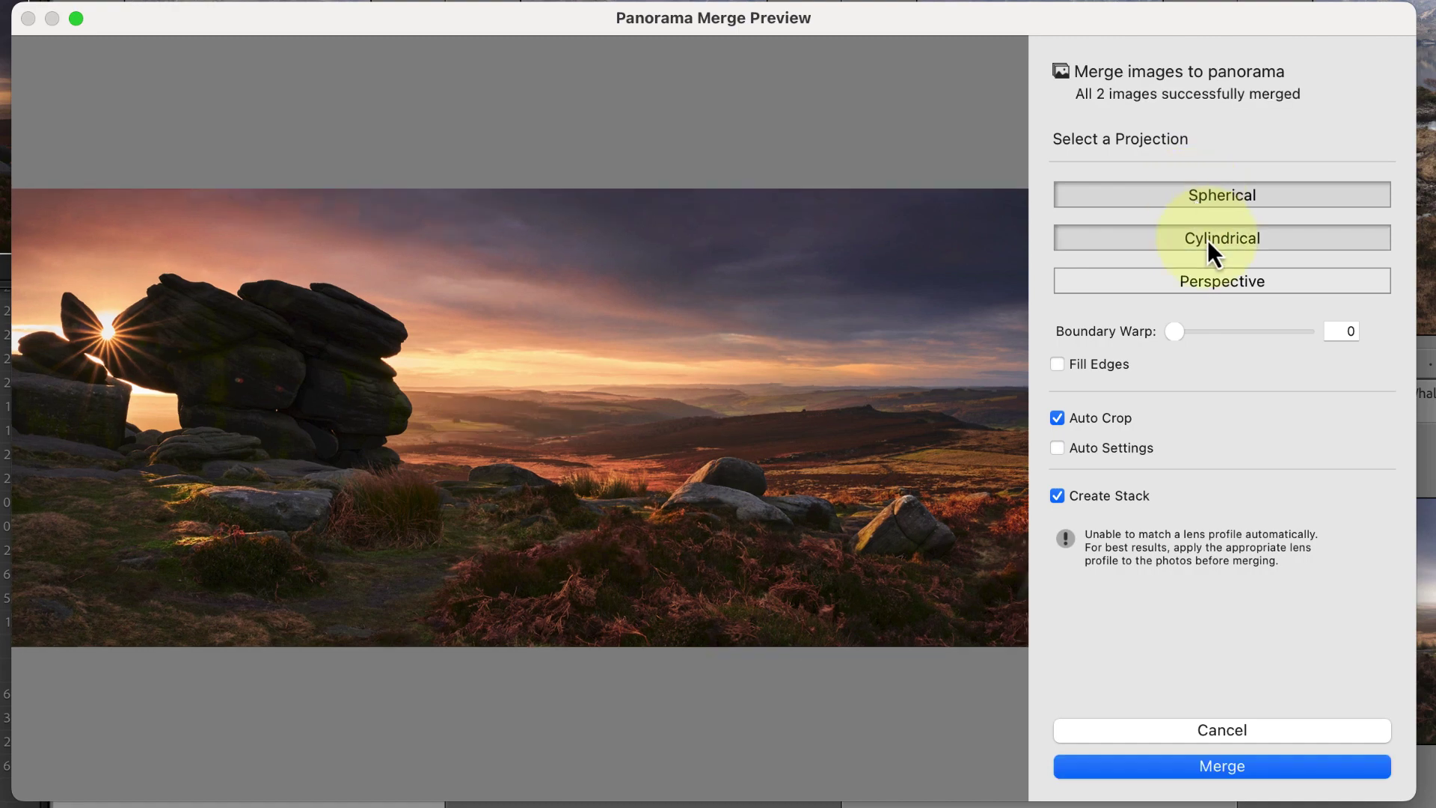
left_click(1214, 278)
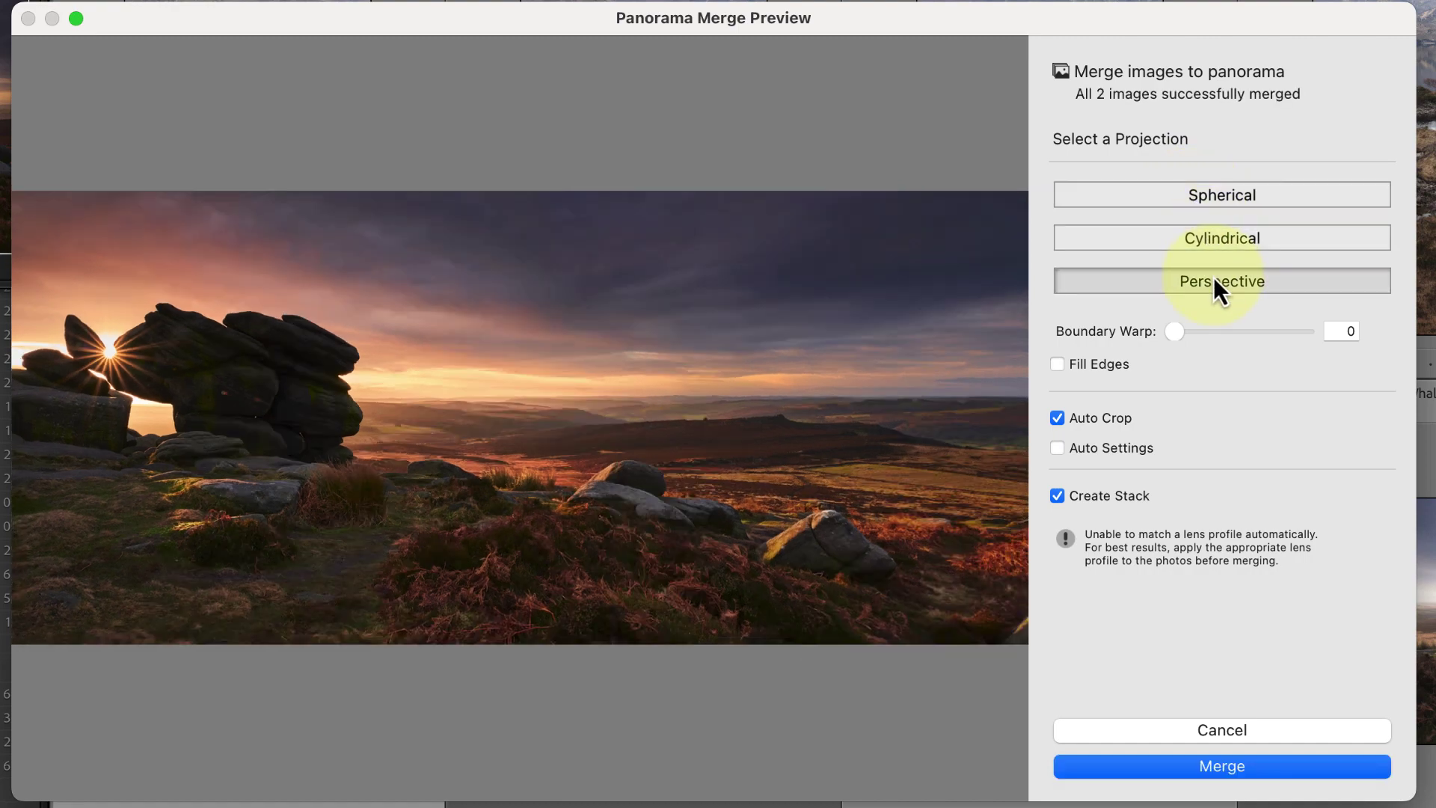
left_click(1220, 229)
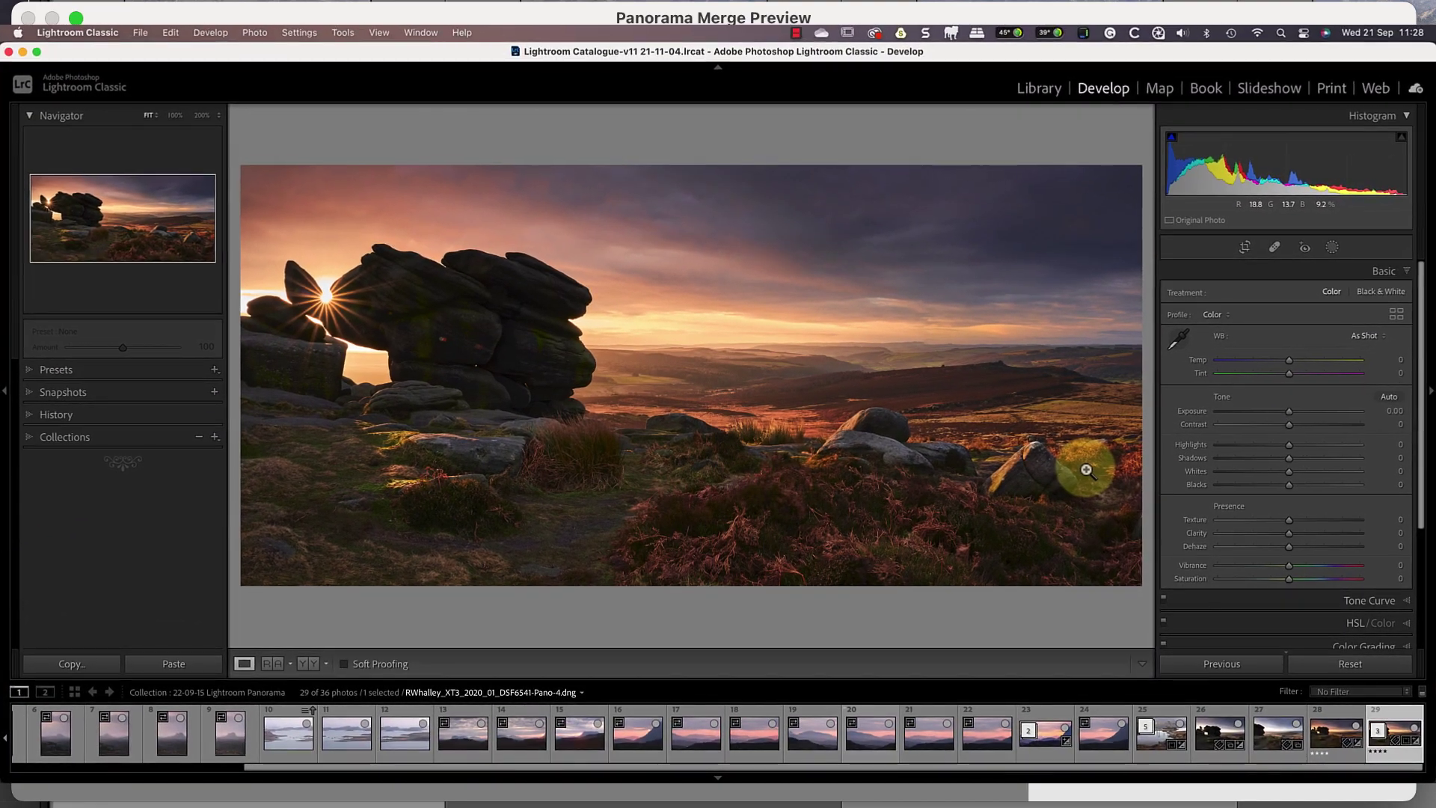
Pull the bottom-right crop corner inward, shift the rocks within the frame, and apply the crop.
left_click(1245, 247)
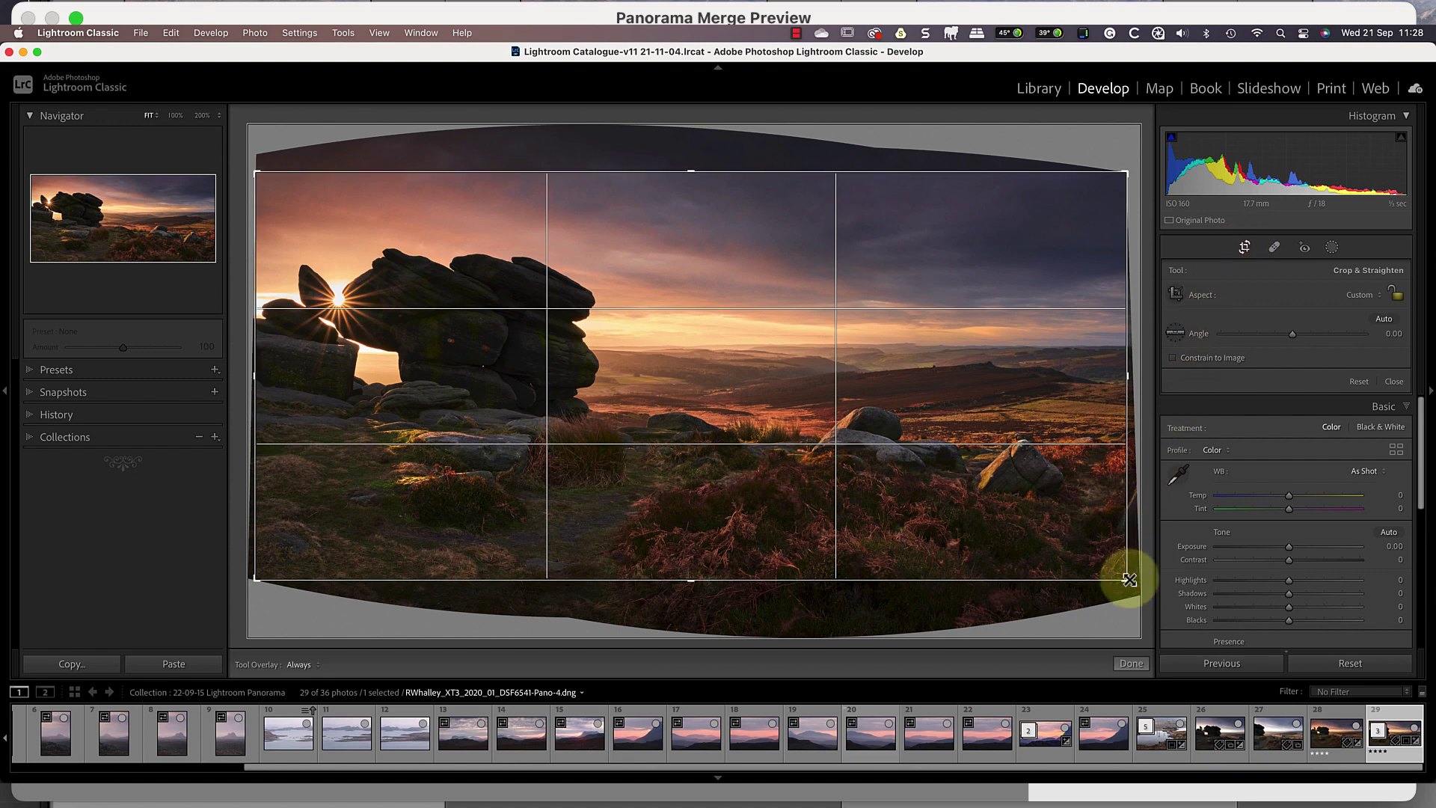
mouse_move(1122, 576)
left_mouse_down()
mouse_move(1003, 574)
mouse_move(1100, 571)
left_mouse_up()
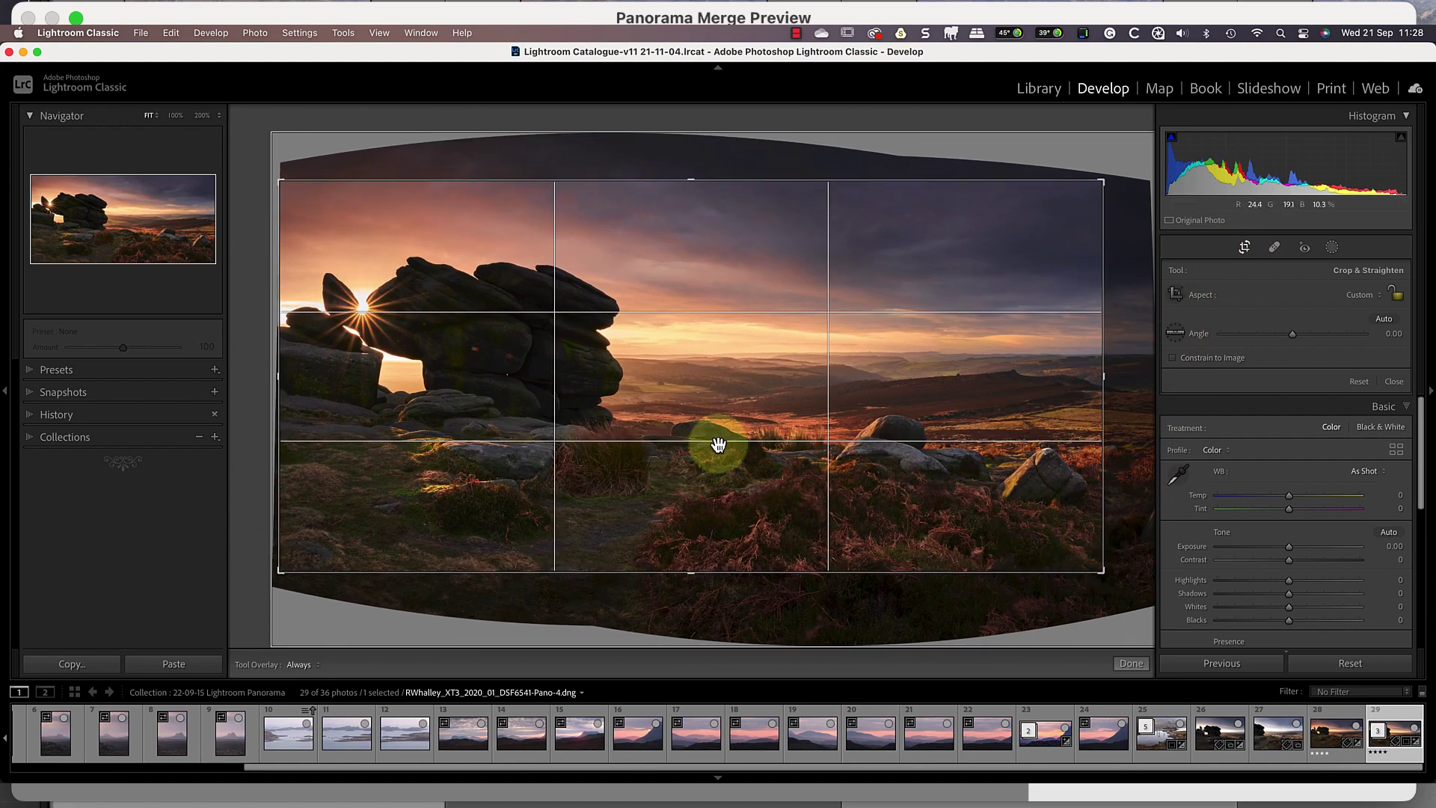
mouse_move(711, 439)
left_mouse_down()
mouse_move(721, 452)
mouse_move(685, 456)
mouse_move(706, 455)
left_mouse_up()
left_click(1131, 663)
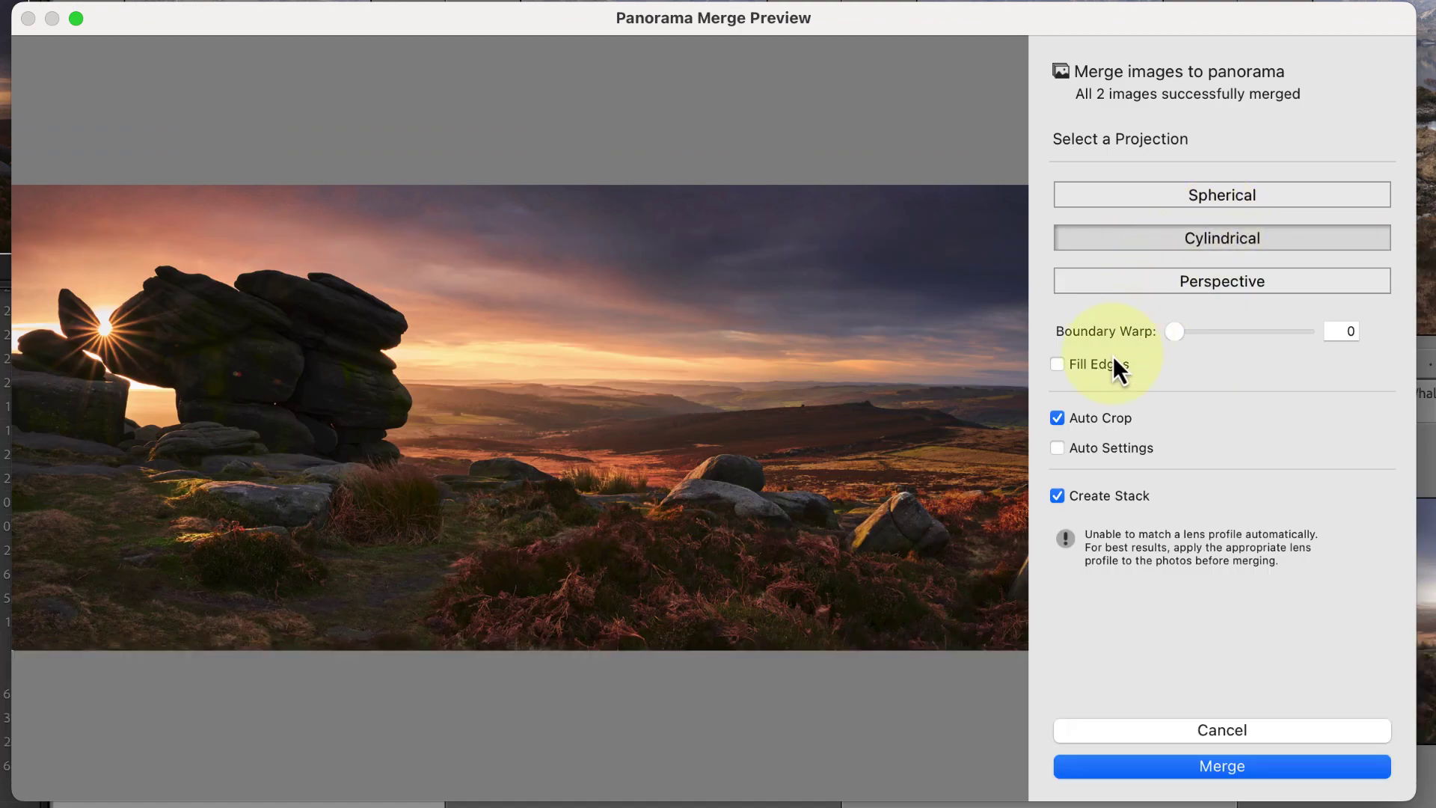
Replace Auto Crop with Fill Edges and zoom in on the filled edges, including the lower-left corner.
left_click(1056, 418)
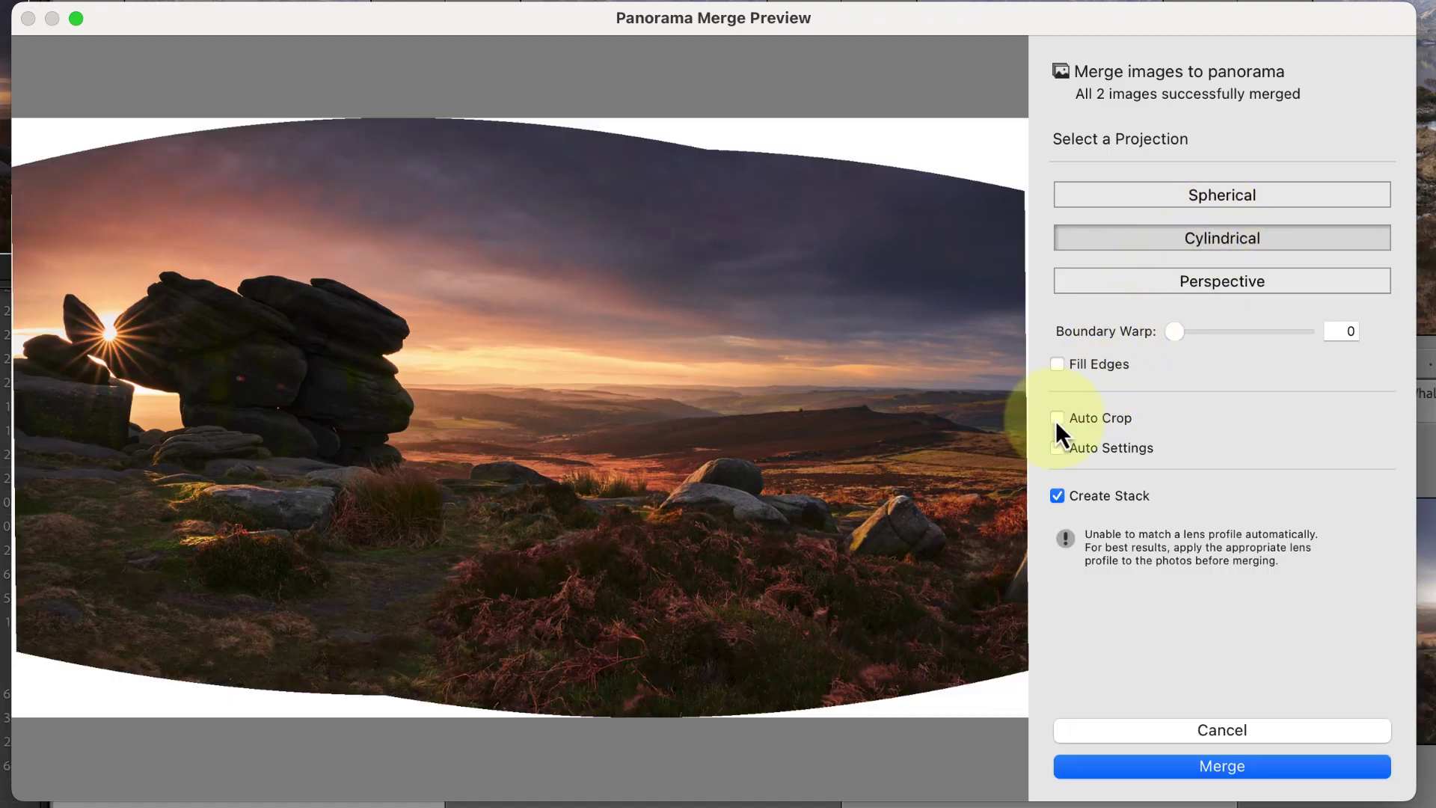
left_click(1058, 365)
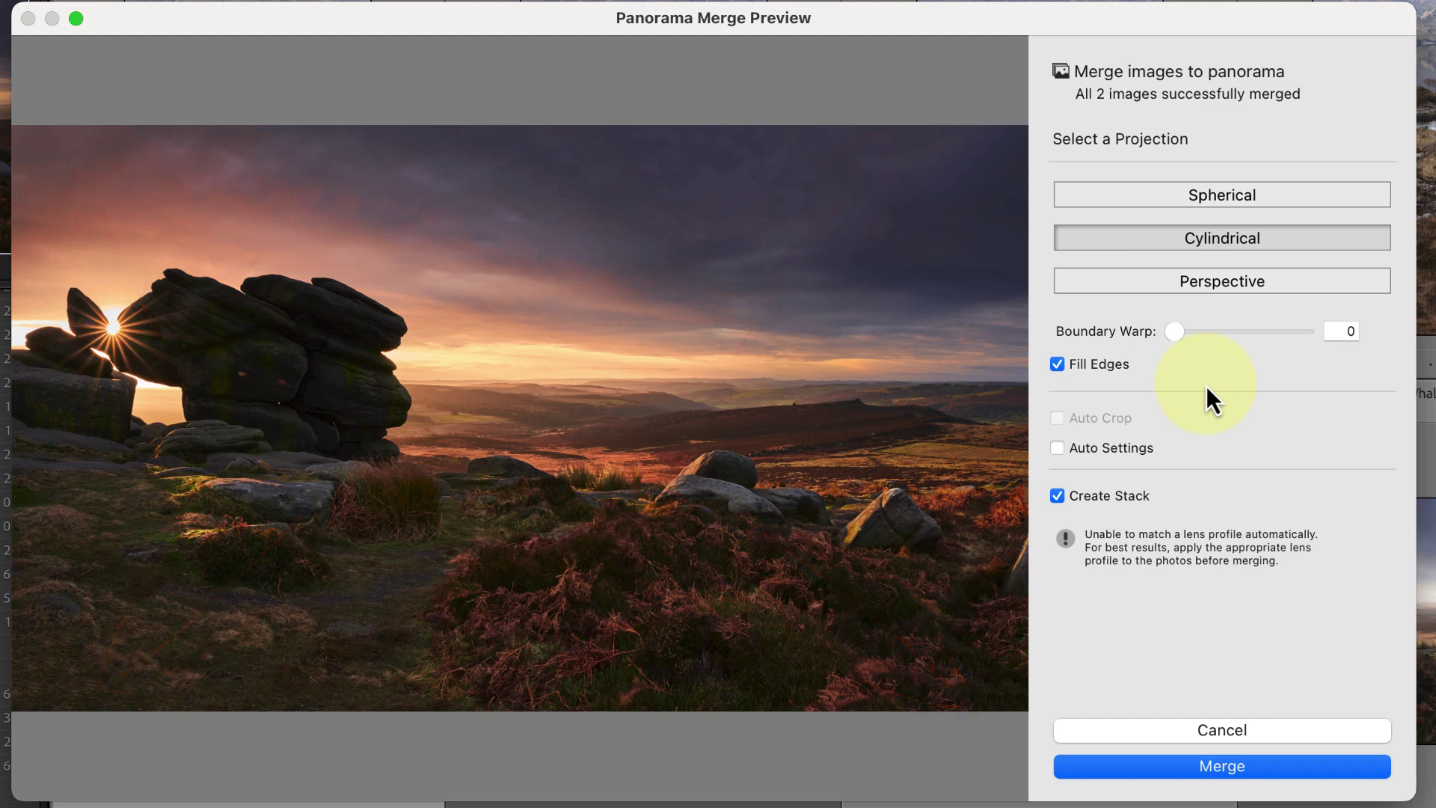
left_click(743, 449)
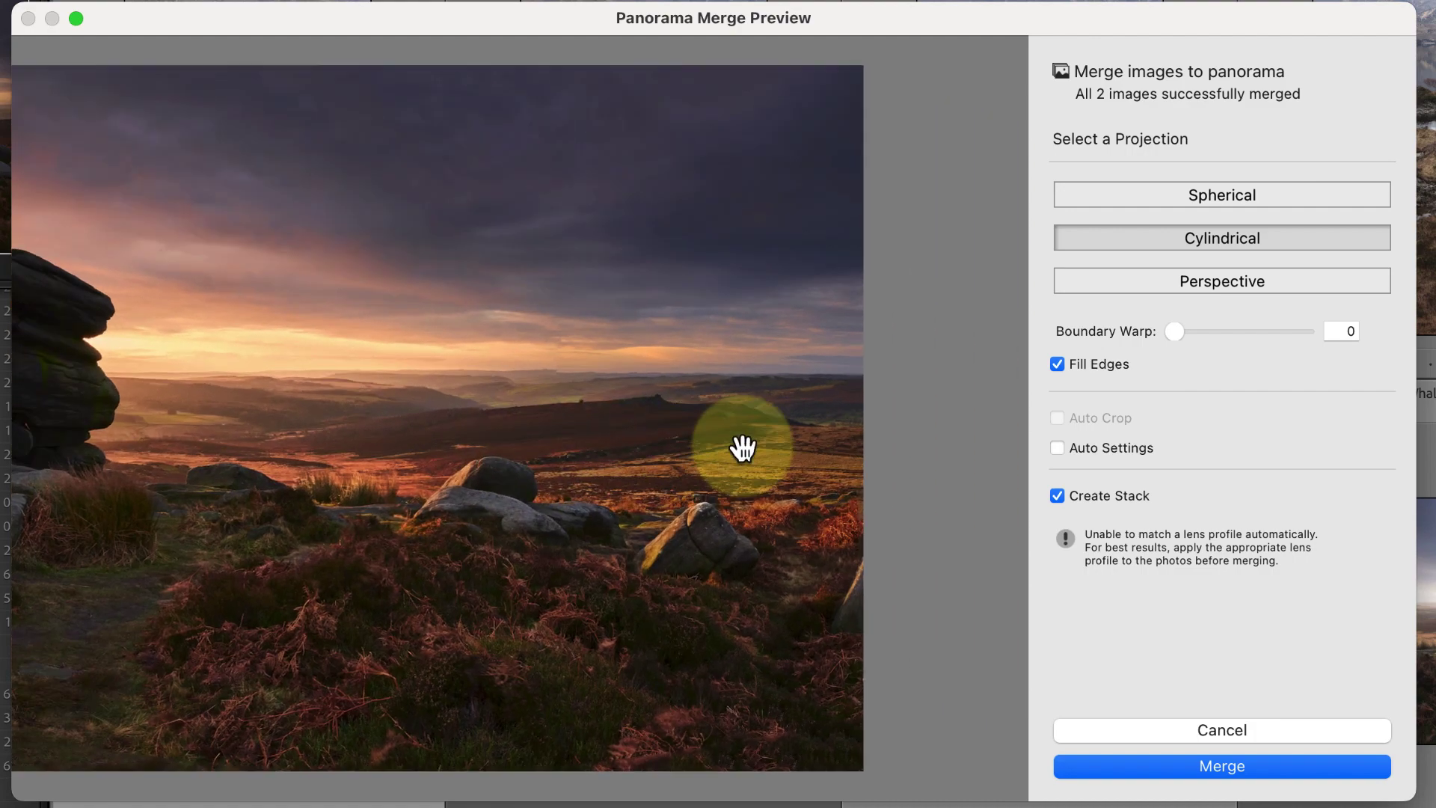
left_click(225, 666)
left_click(367, 658)
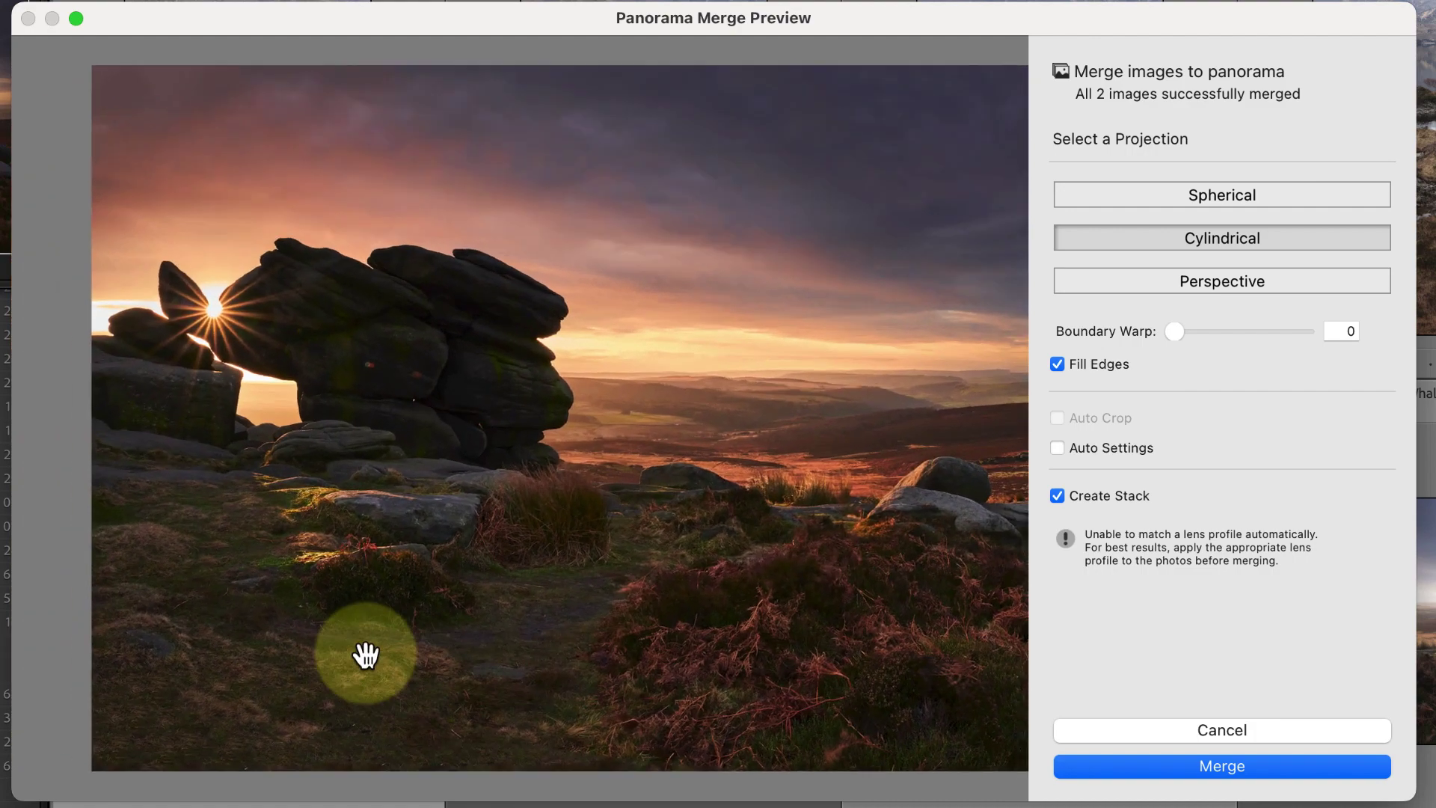
left_click(365, 655)
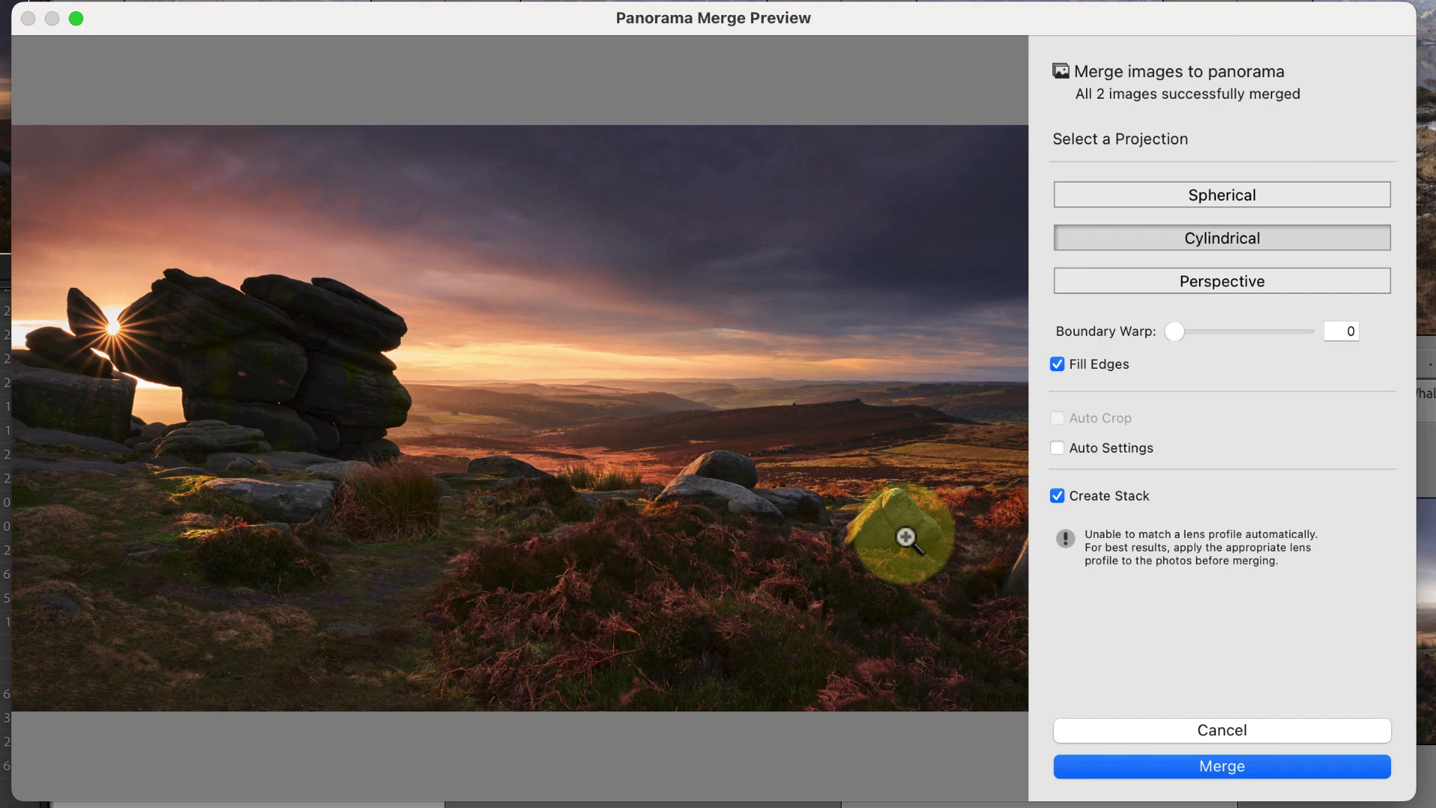
Turn off Fill Edges, raise Boundary Warp to 100, and compare Perspective with Cylindrical.
left_click(1059, 363)
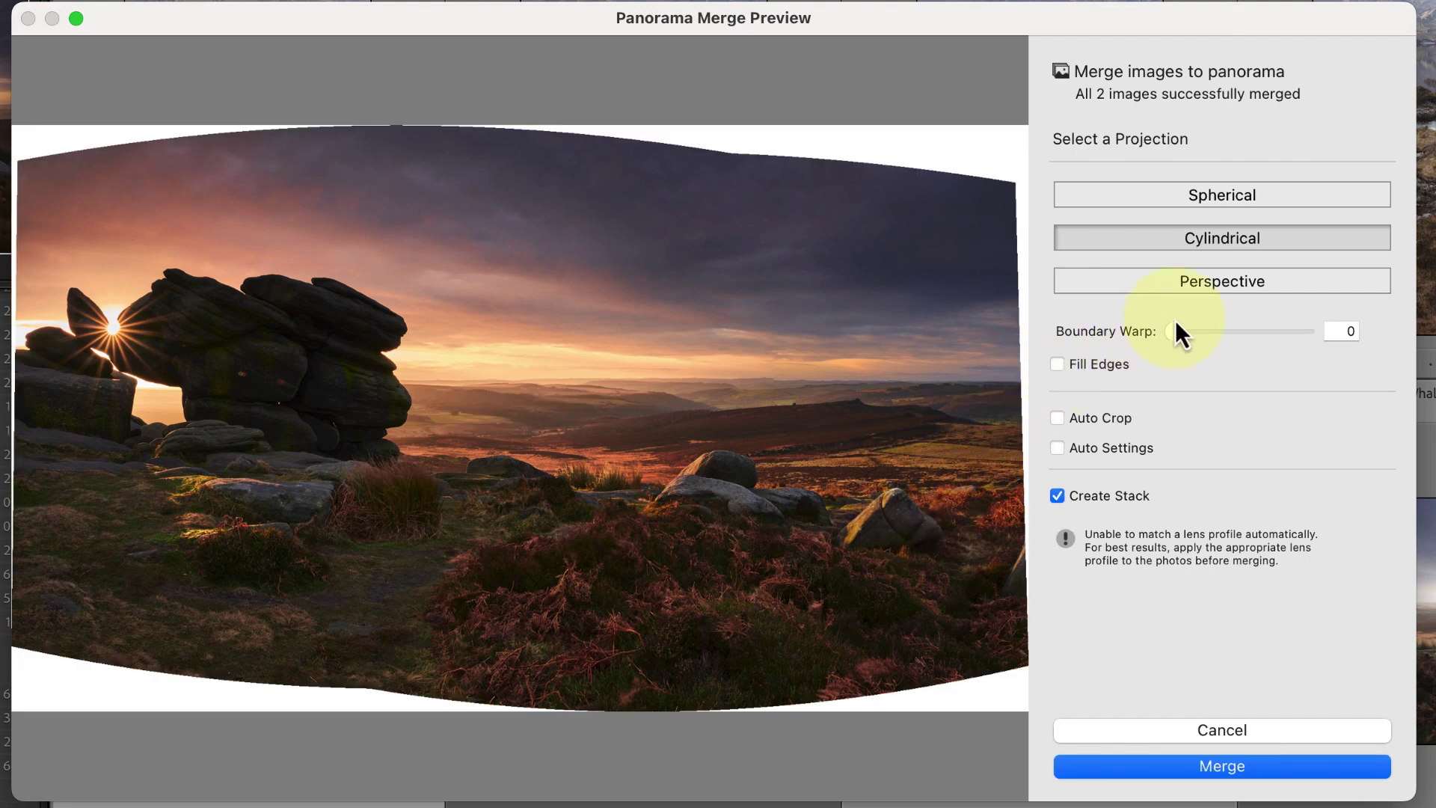
left_click_drag(1176, 330, 1354, 331)
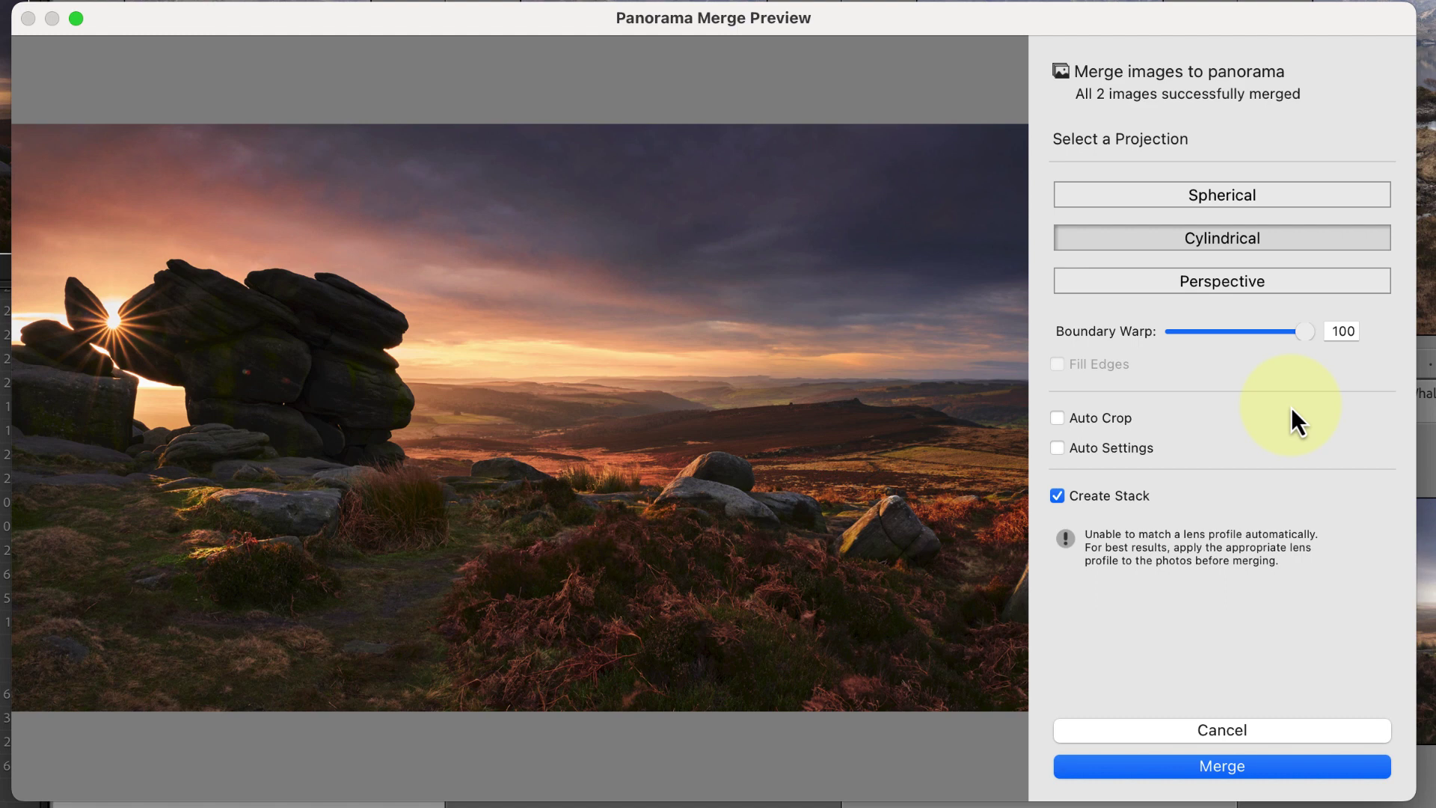
left_click(1223, 284)
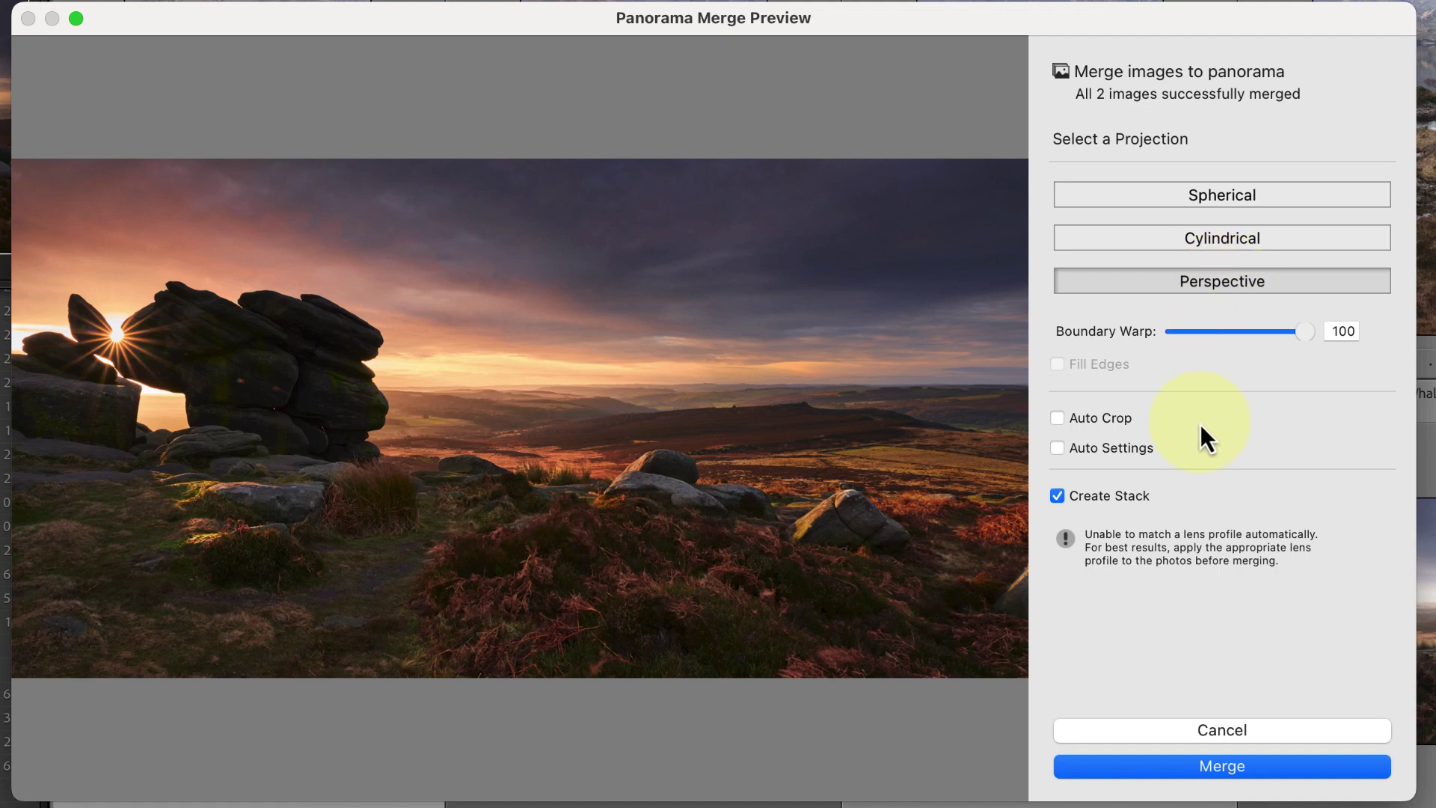
left_click(1201, 233)
Cycle through Spherical and Cylindrical projections, finishing on Perspective.
left_click(1205, 191)
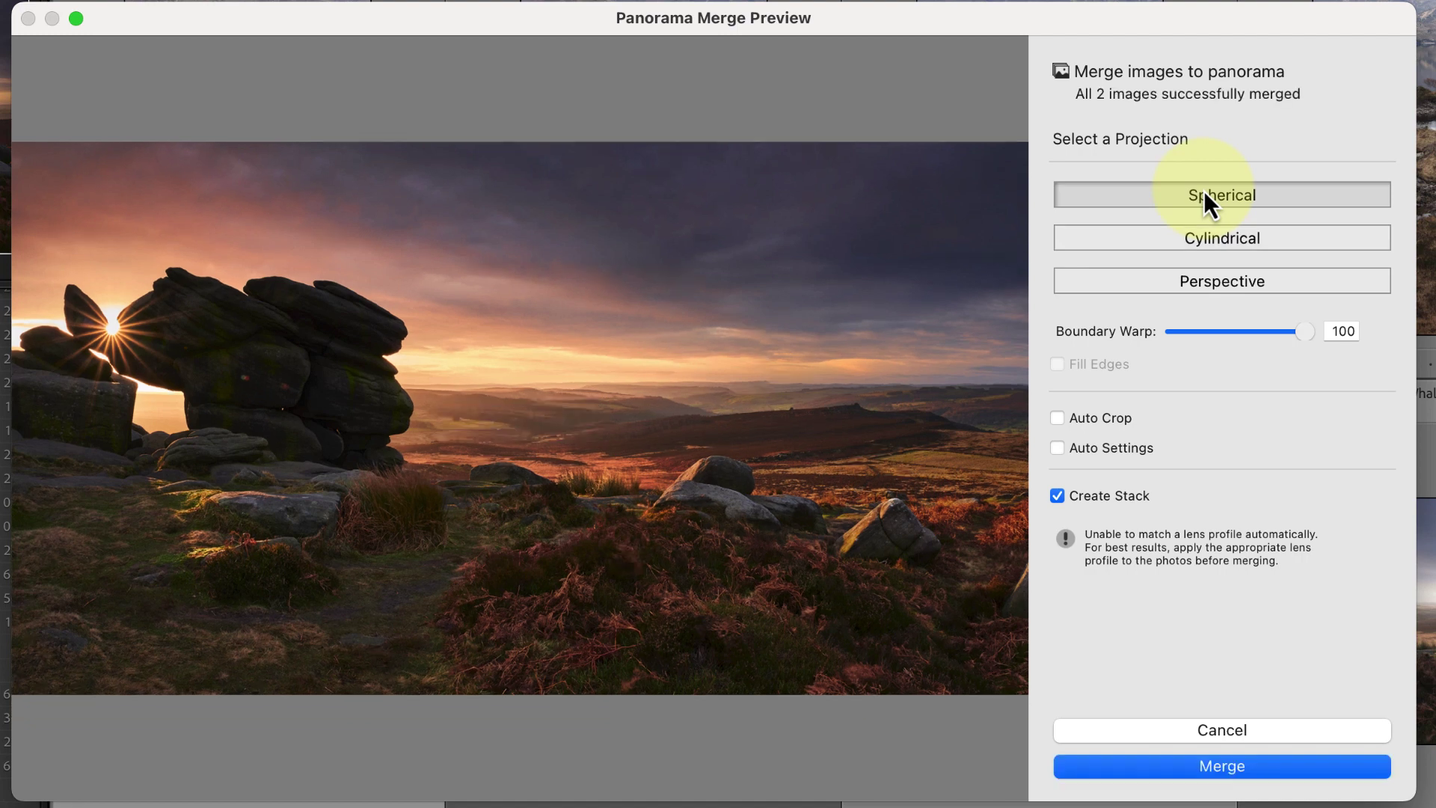
left_click(1200, 235)
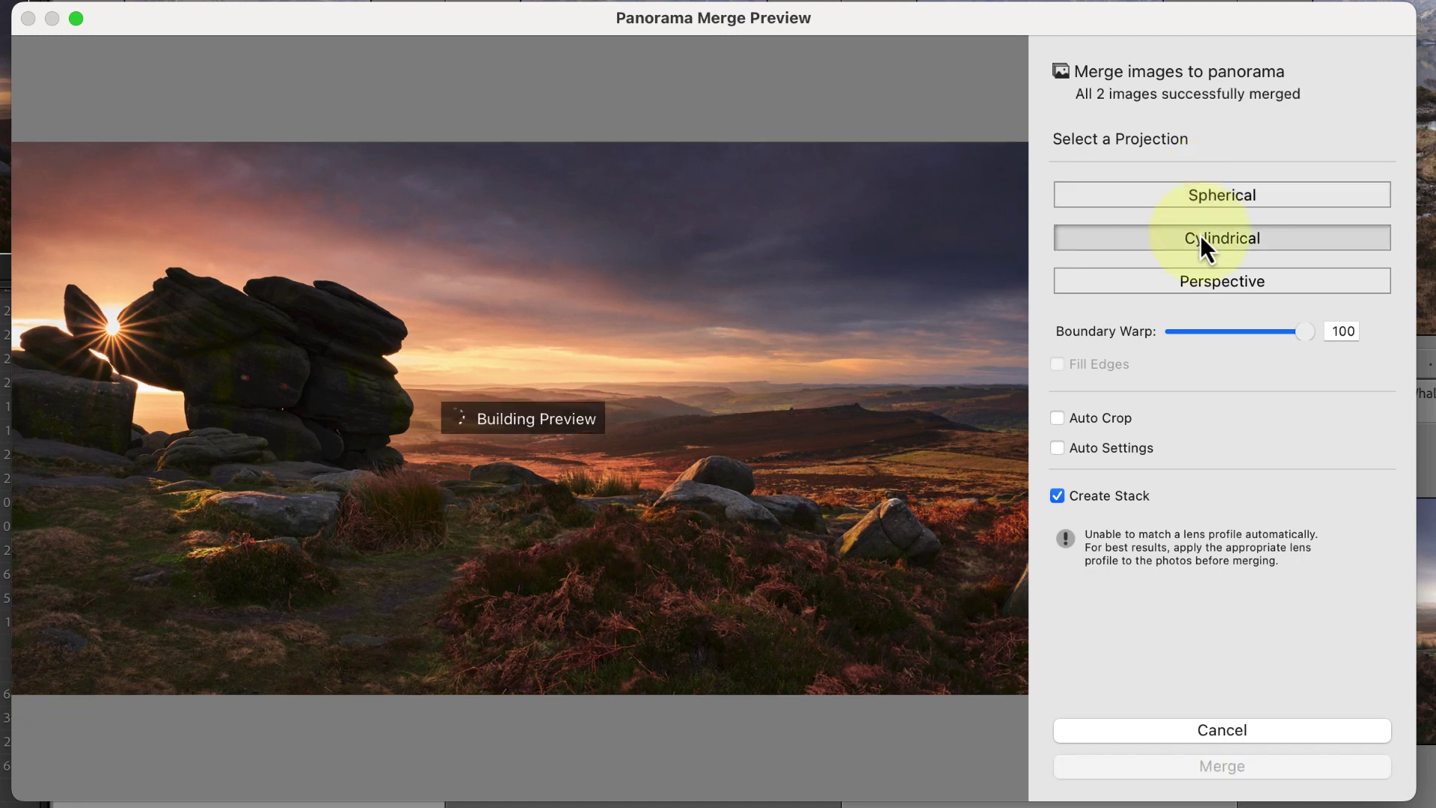
left_click(1204, 280)
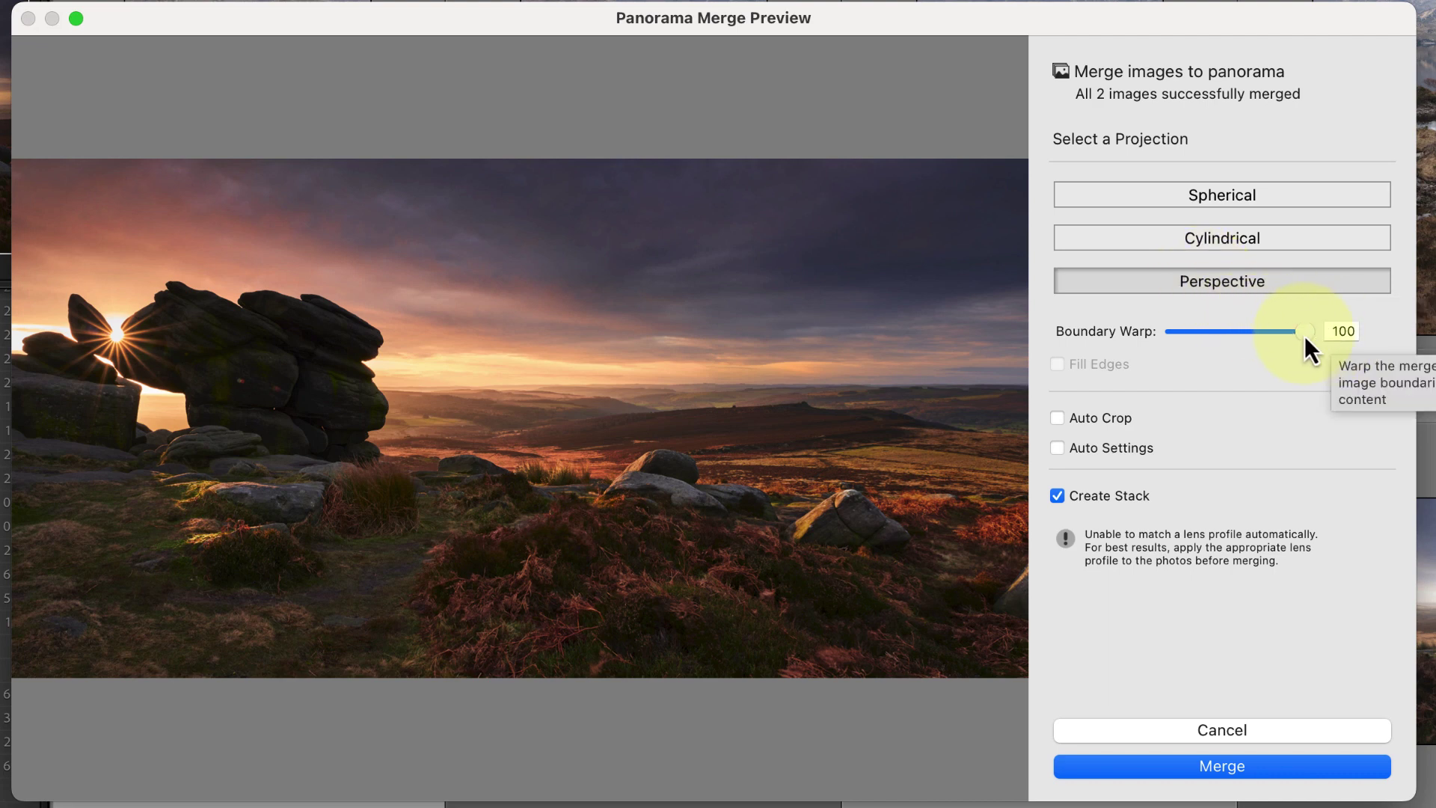
Lower Boundary Warp to 53, enable Fill Edges, and turn off Create Stack.
left_click_drag(1305, 332, 1241, 335)
left_click(1059, 364)
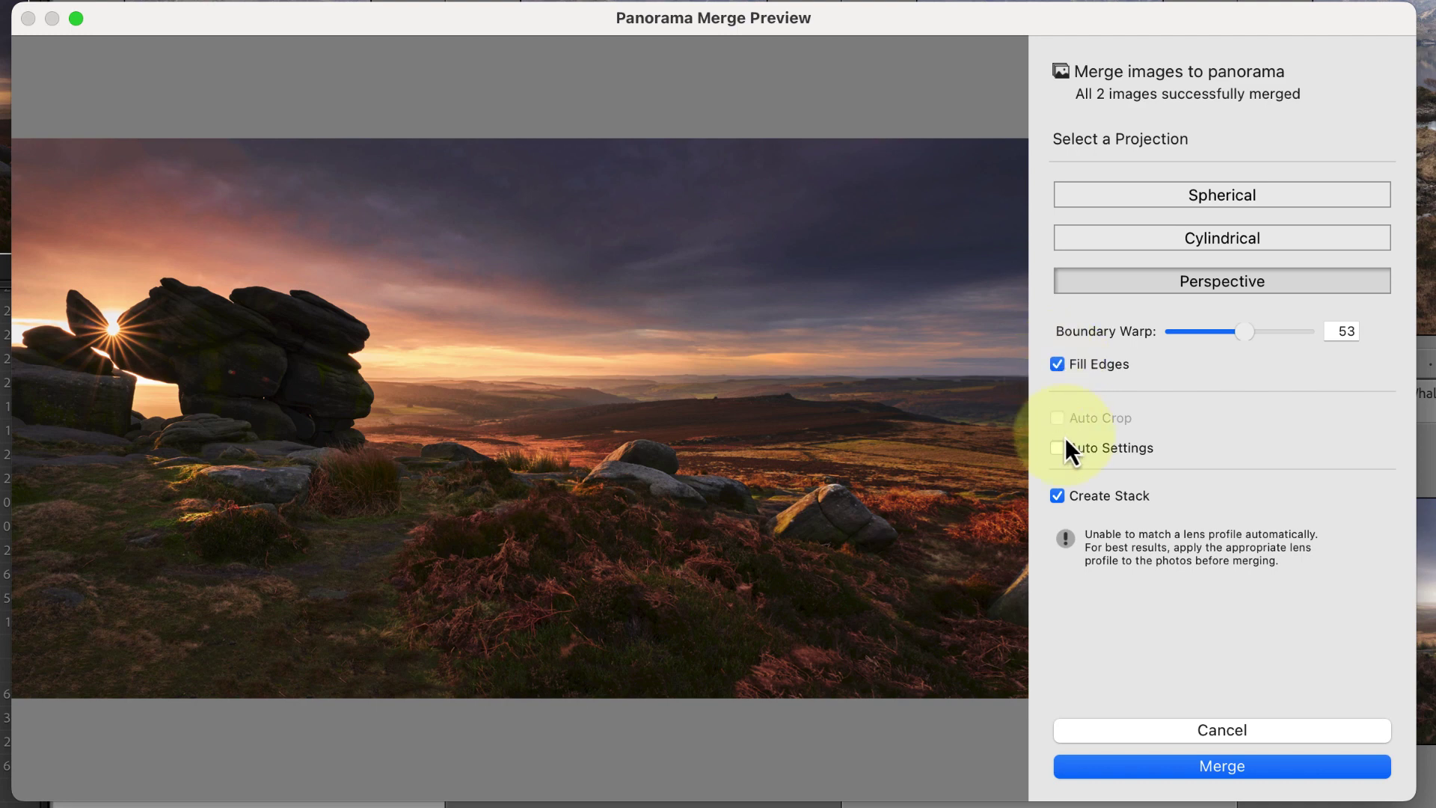
left_click(1057, 496)
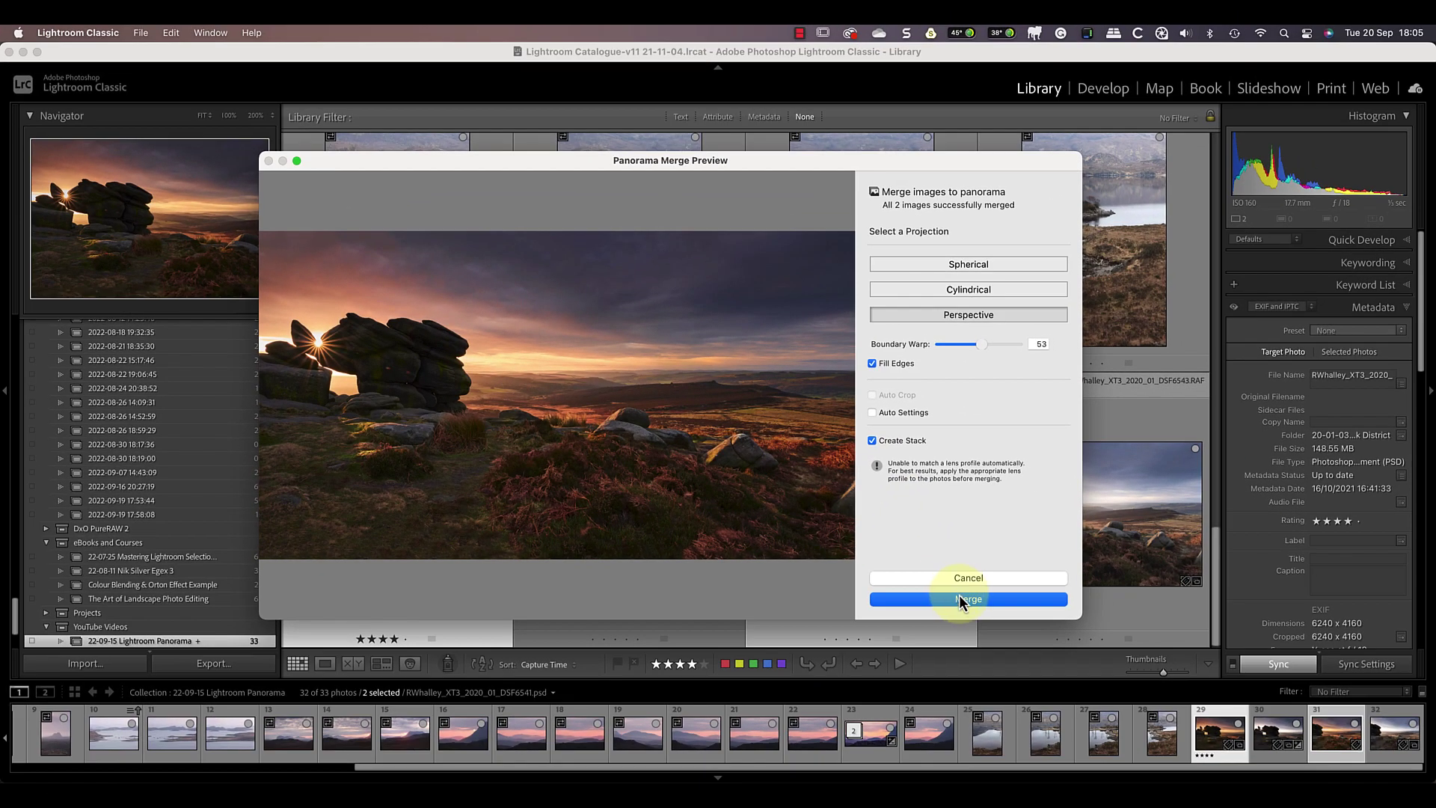
Create the 9331 x 5136 Pano-3 DNG from the moorland rocks and inspect it at 100% in Loupe view.
left_click(1017, 634)
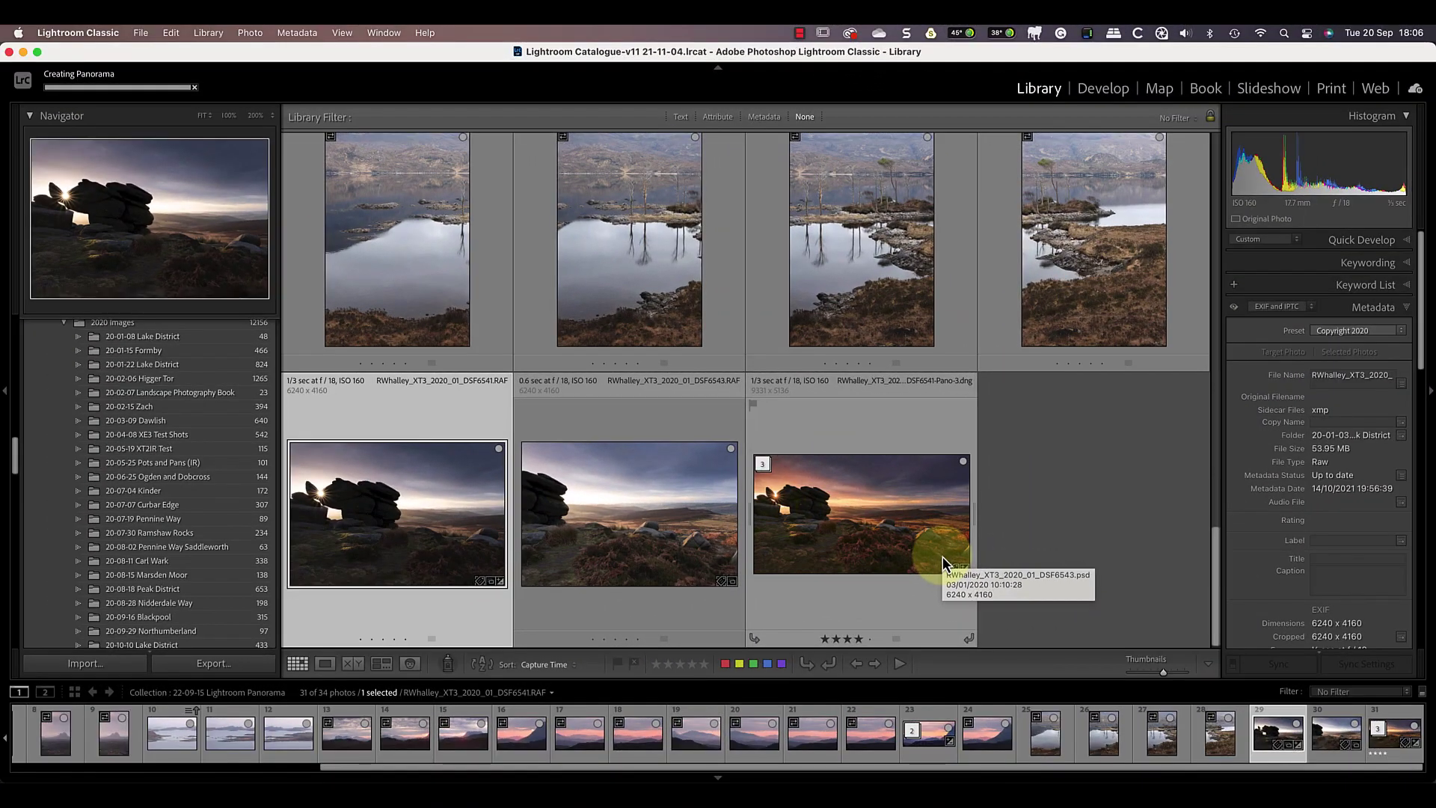
left_click(806, 502)
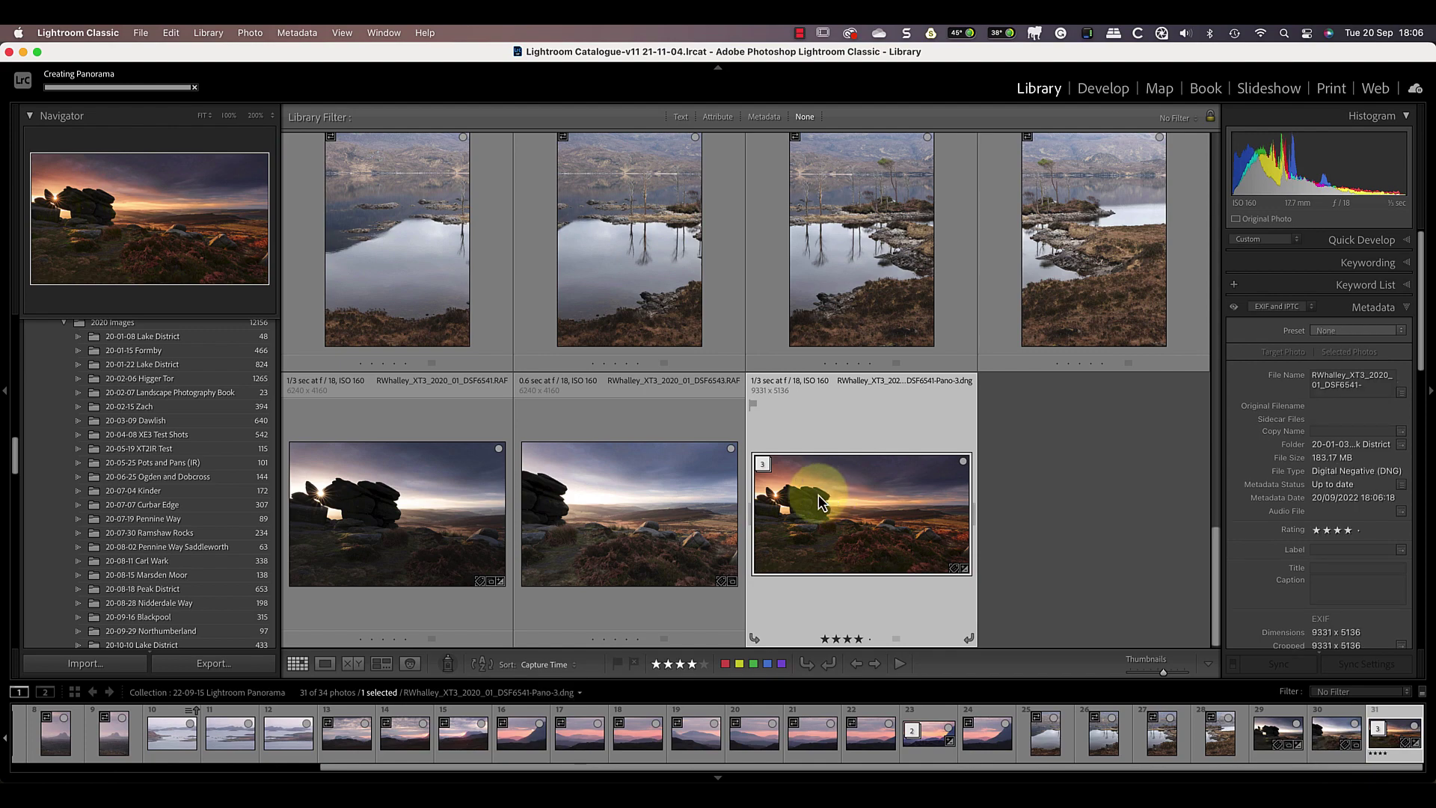
left_click(325, 664)
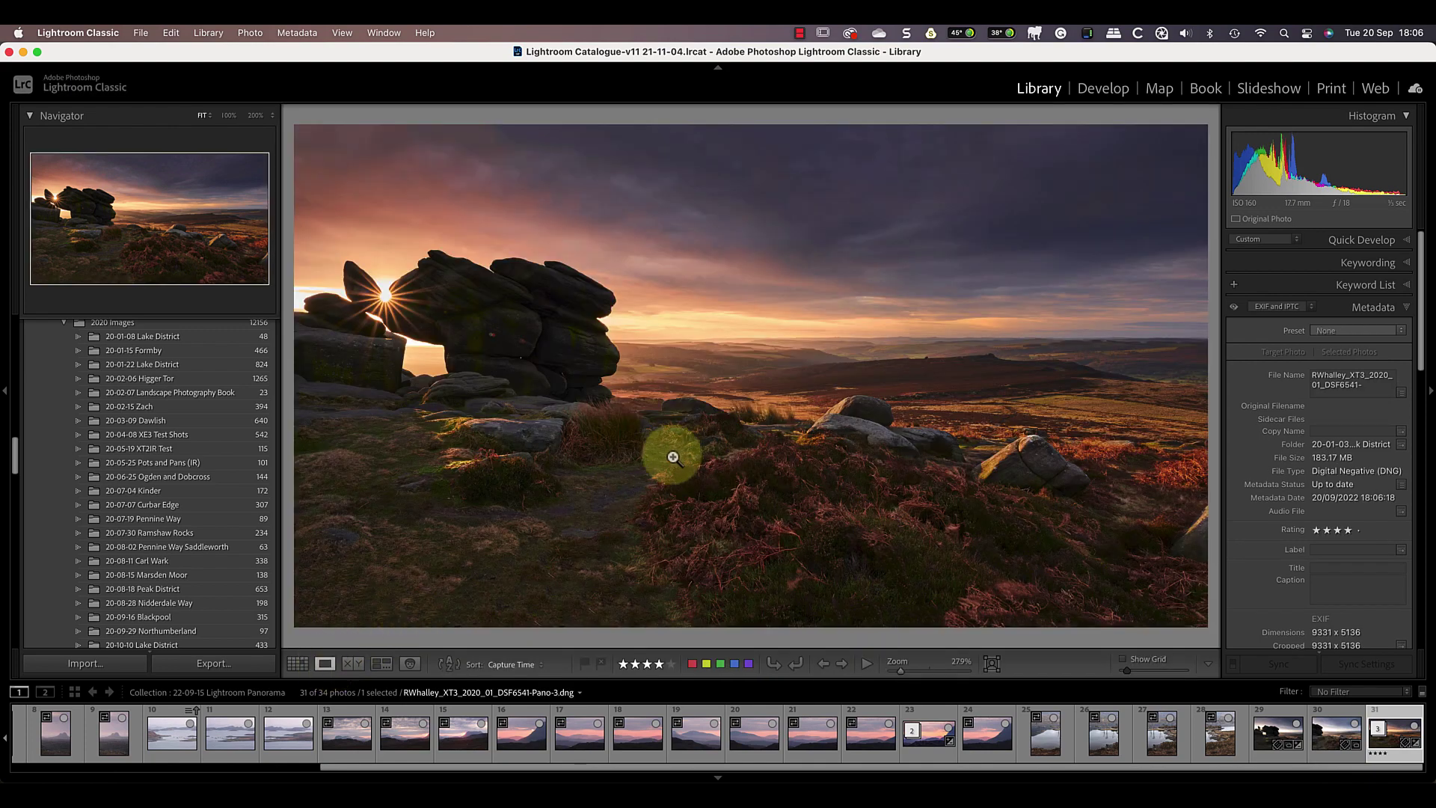
left_click(638, 590)
scroll(708, 429, "up", 5)
scroll(709, 430, "right", 10)
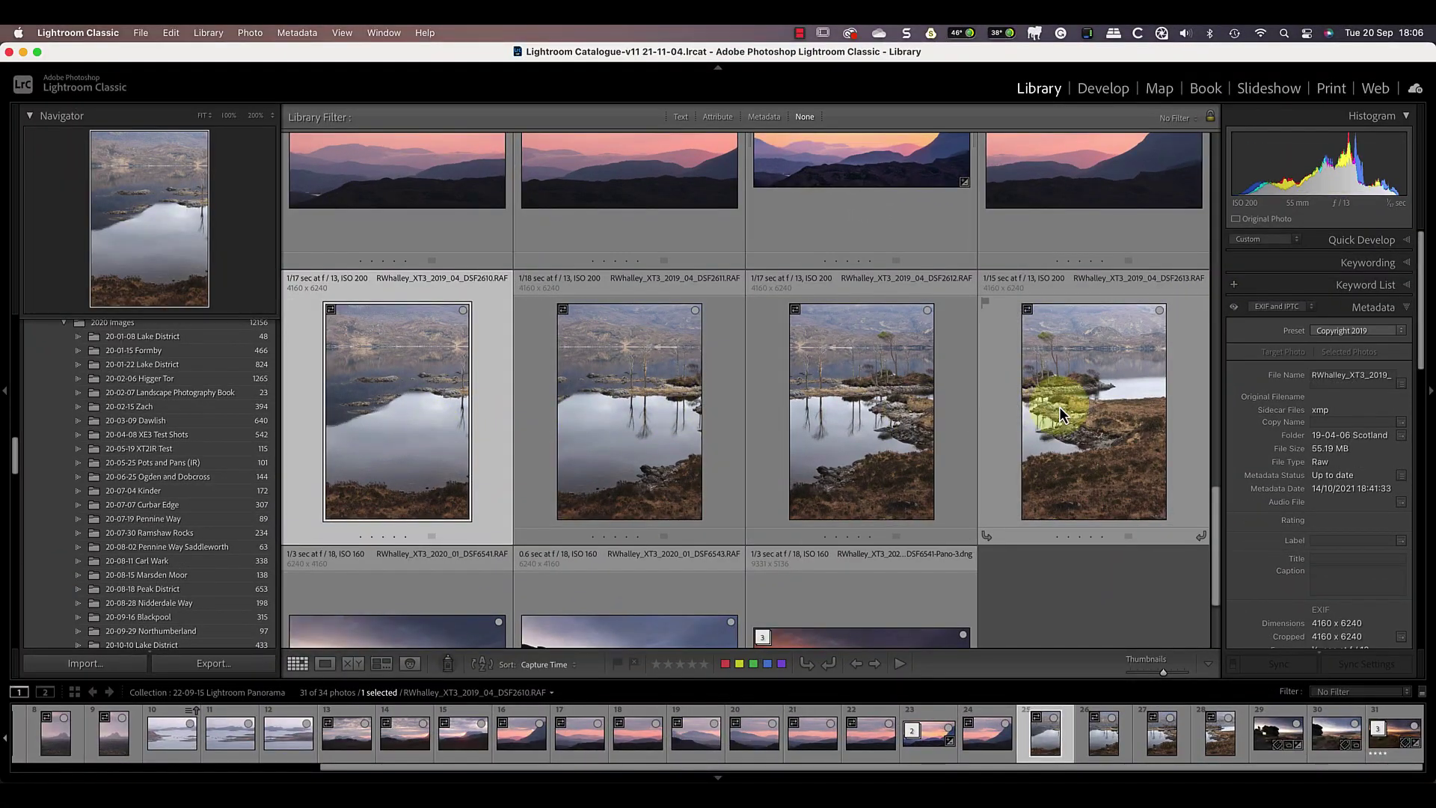
Merge the four lake photos via Photo Merge > Panorama with Auto Crop, creating a 9789 x 6392 DNG.
left_click(1059, 406, "shift")
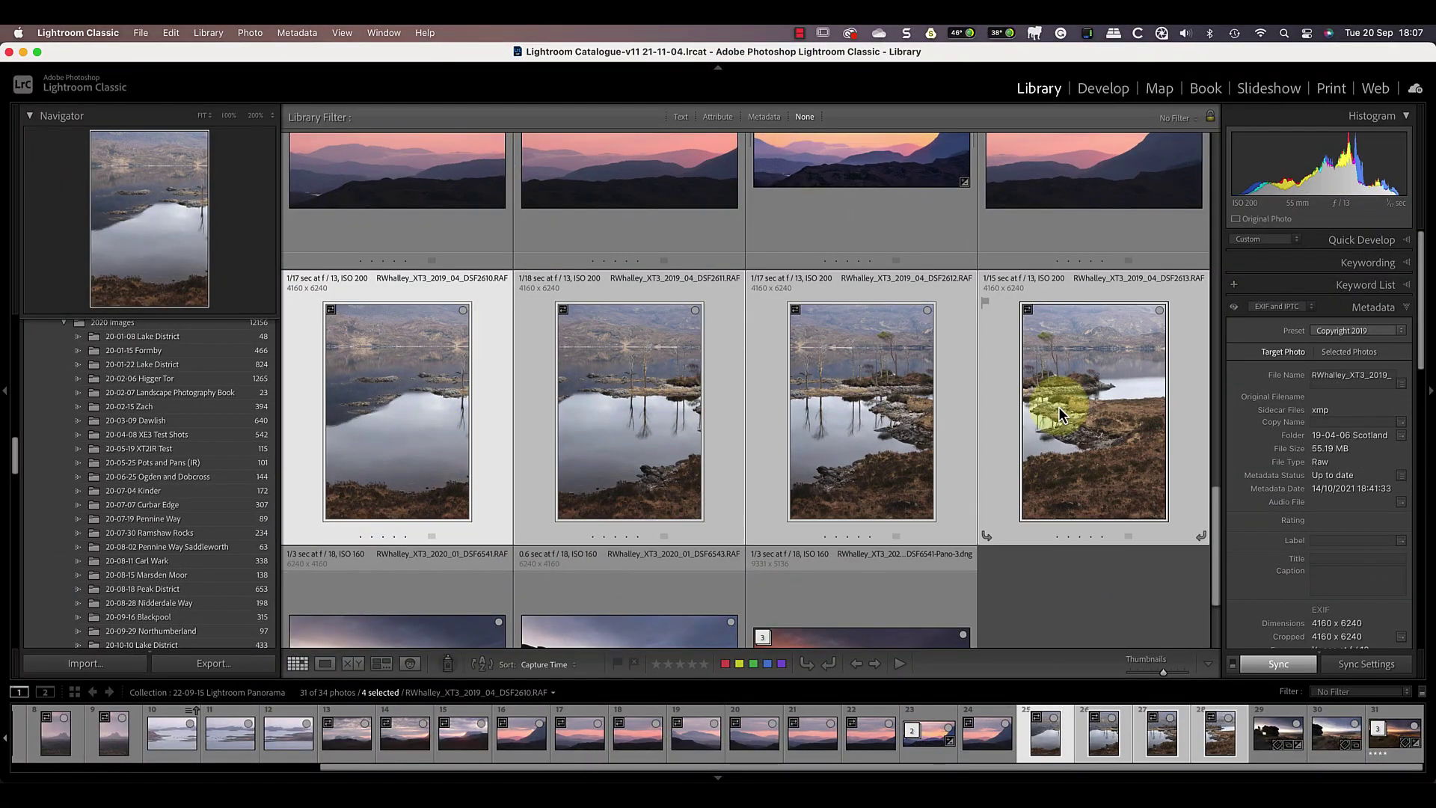
right_click(621, 406)
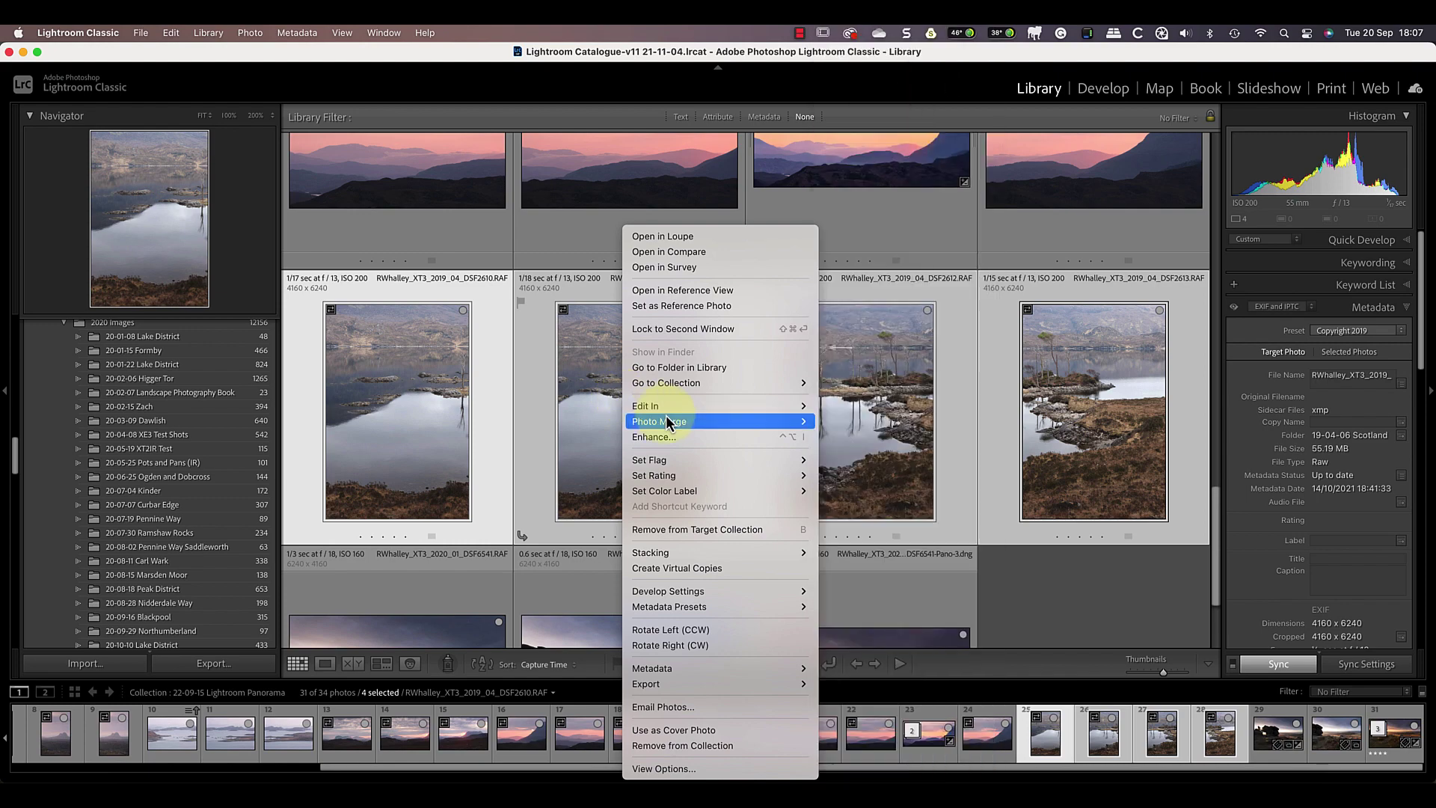
left_click(857, 439)
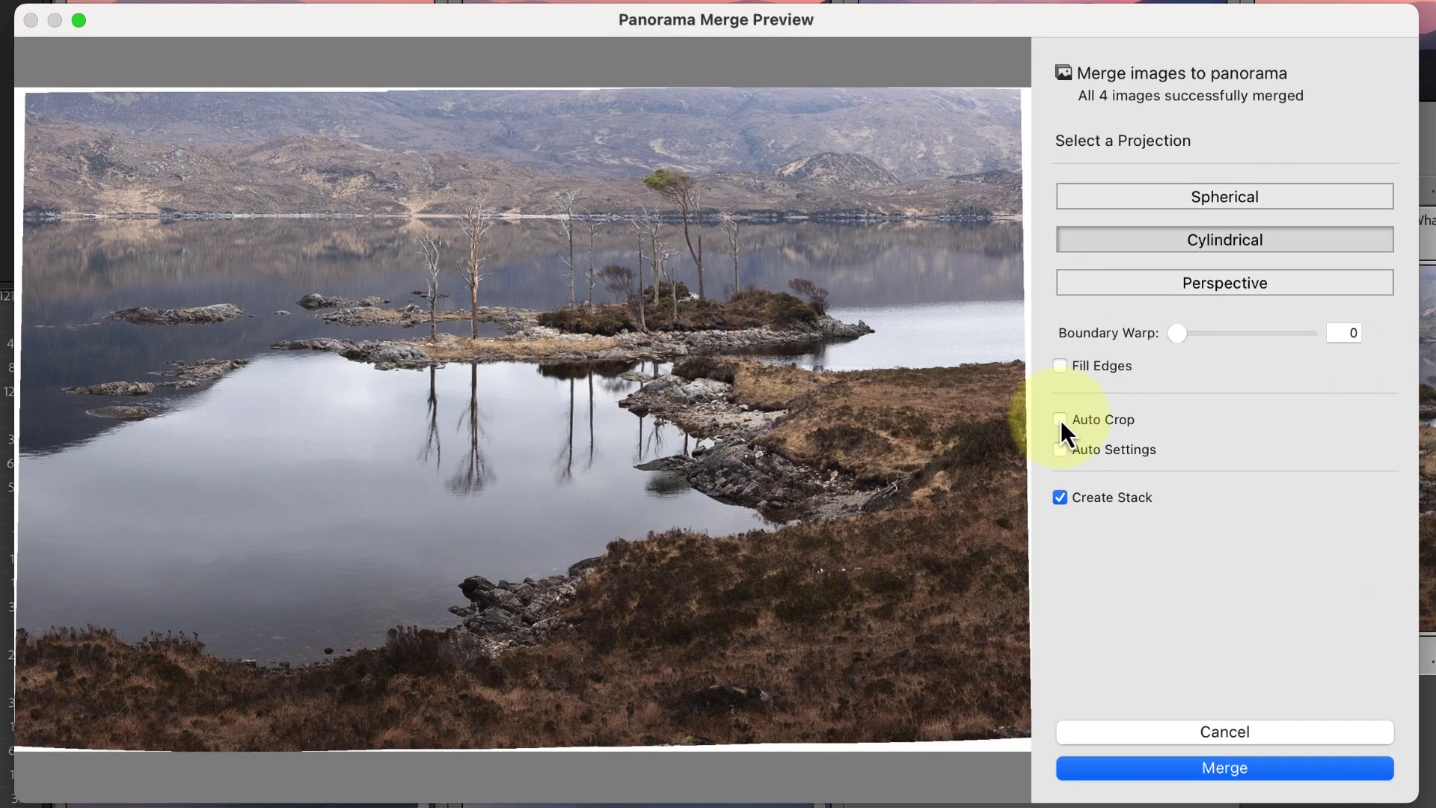
left_click(872, 395)
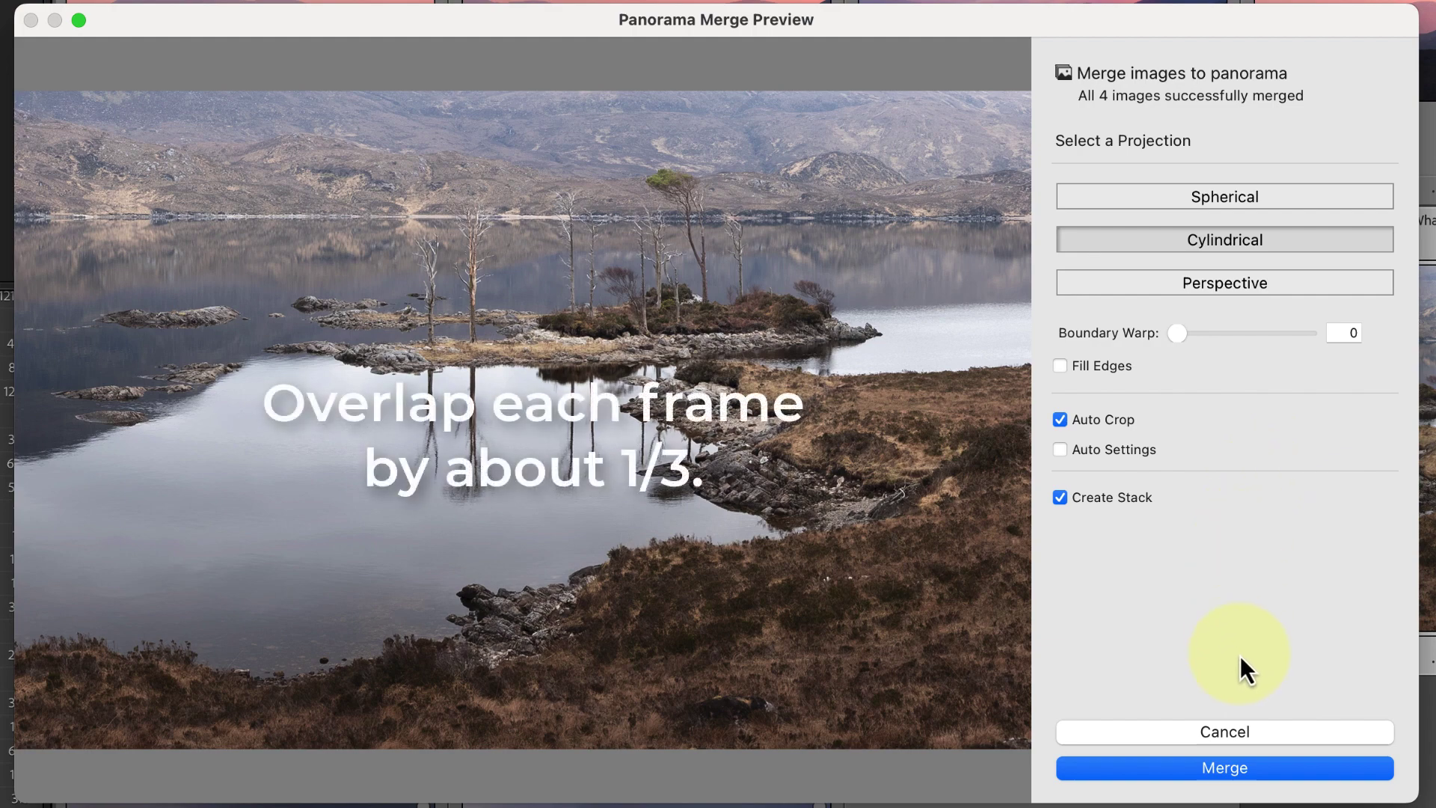
left_click(1215, 773)
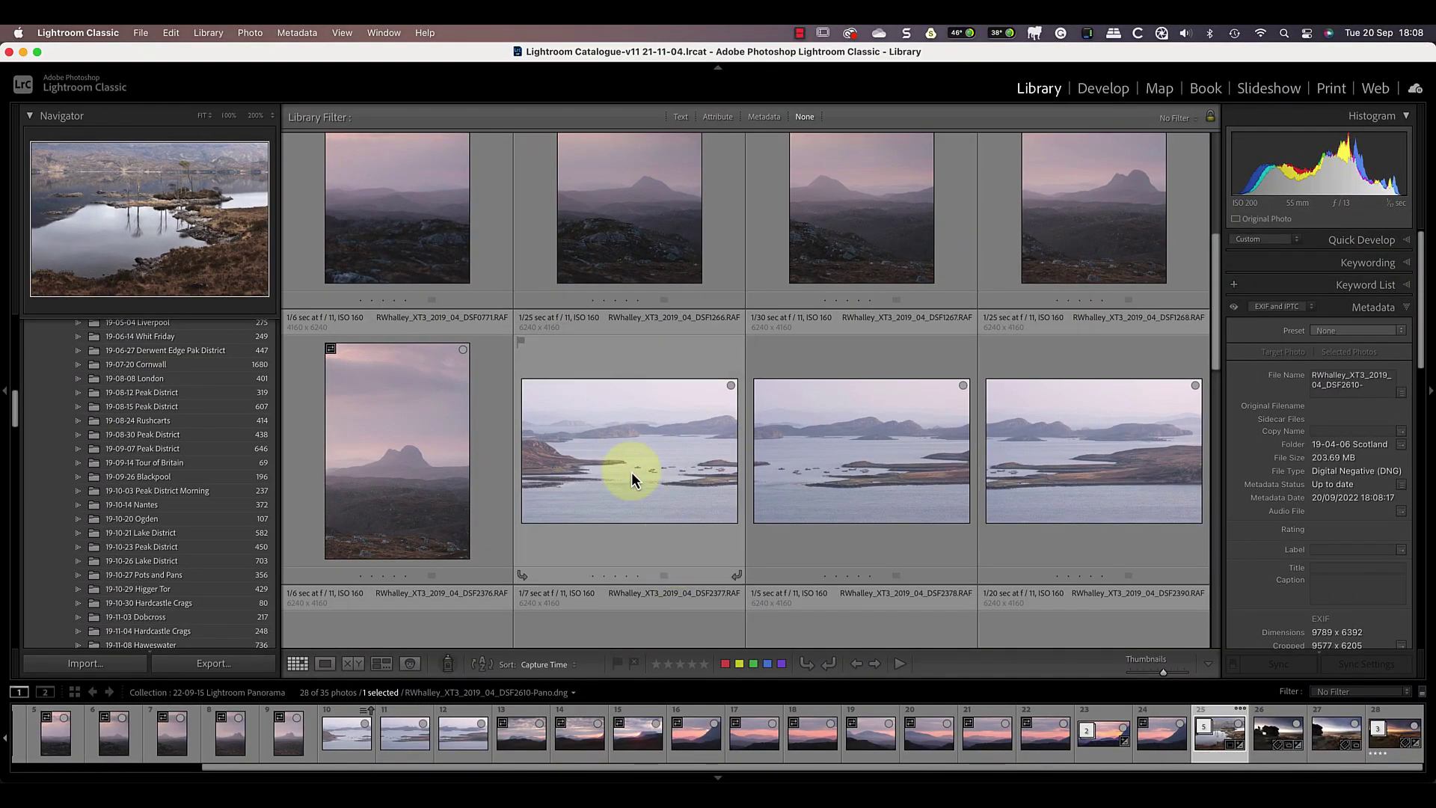
Select the three sea-and-islands photos and open Panorama Merge Preview with Ctrl+M.
left_click(626, 451)
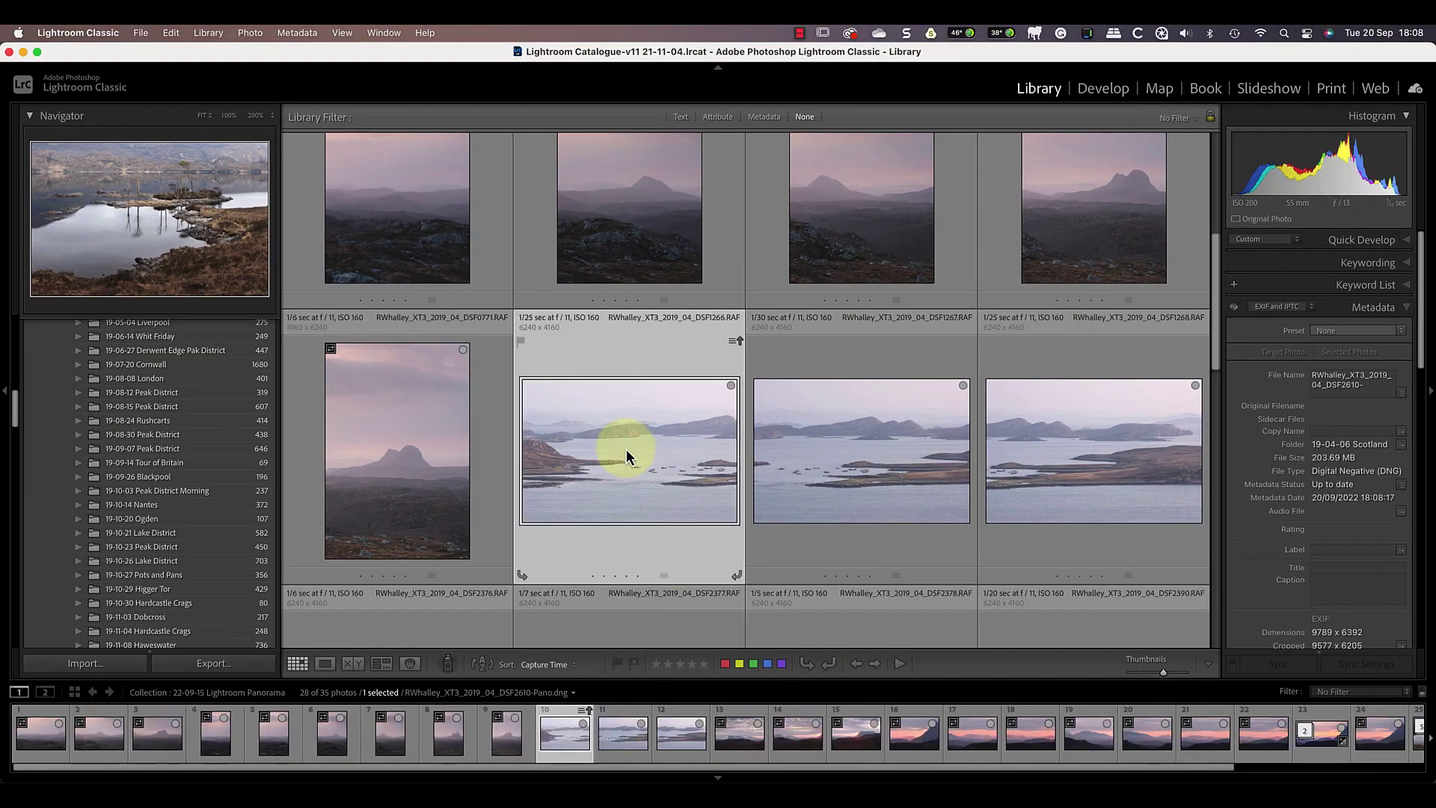
left_click(1098, 446, "shift")
key("ctrl+m")
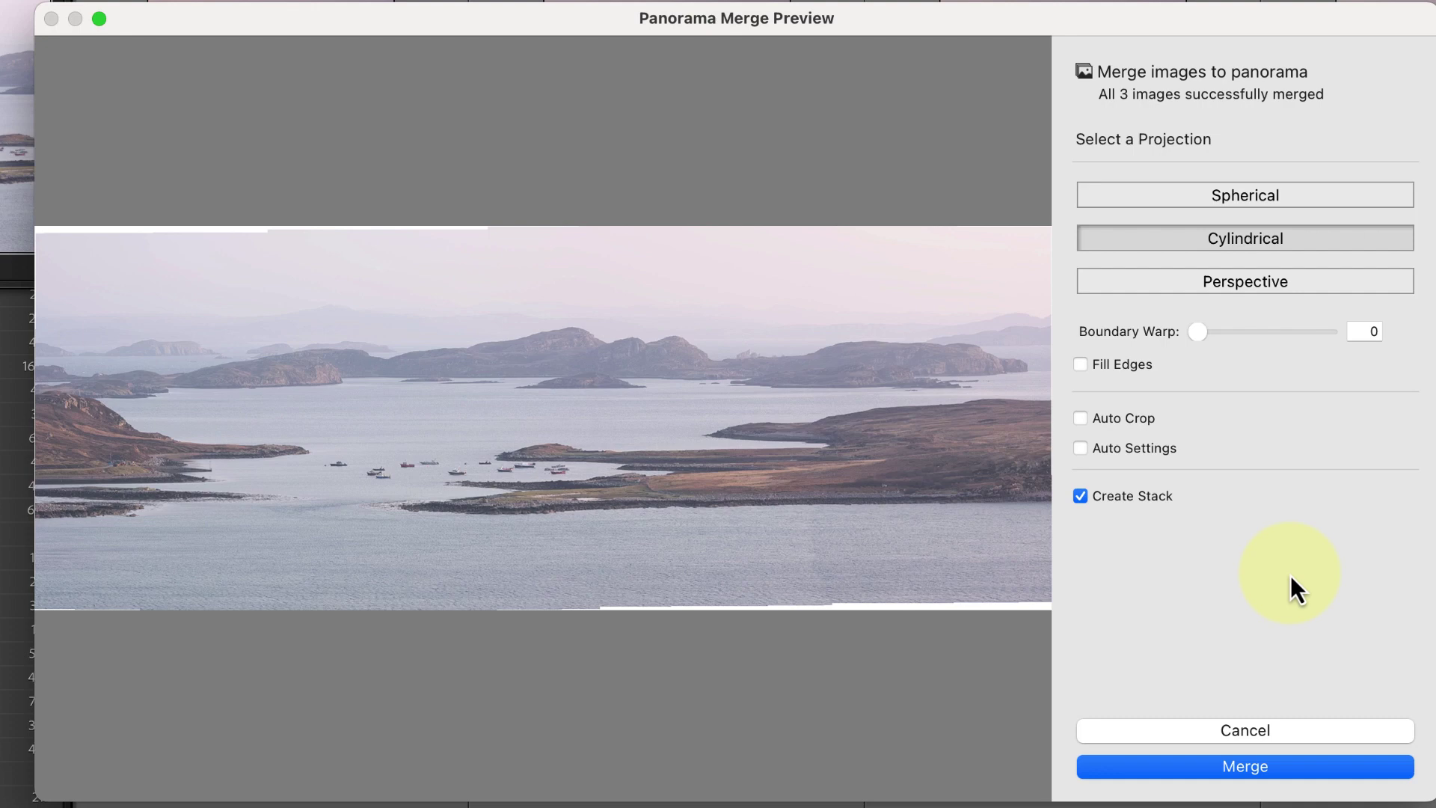
Zoom into the Cylindrical sea panorama preview to check the stitching and uneven white edges.
left_click(830, 561)
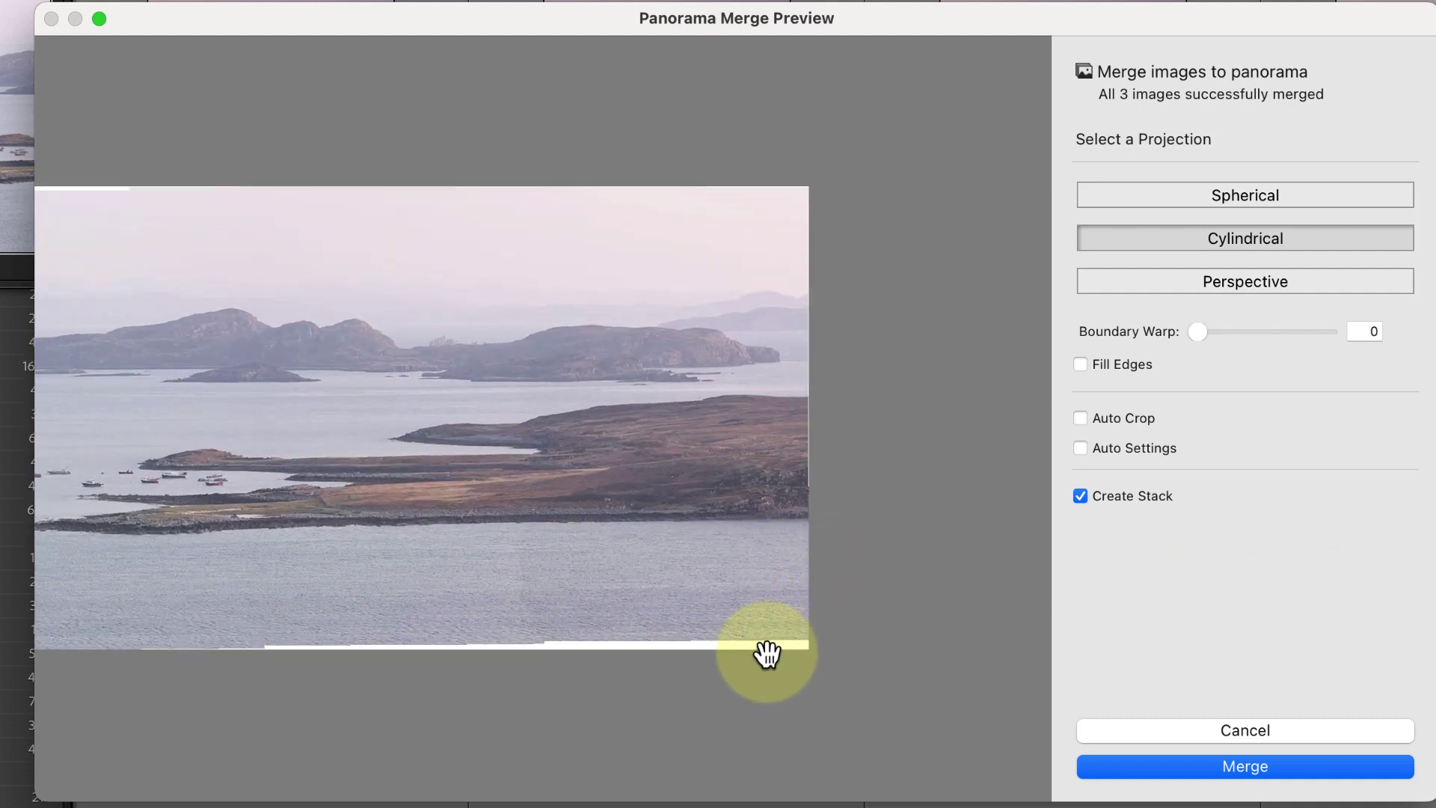